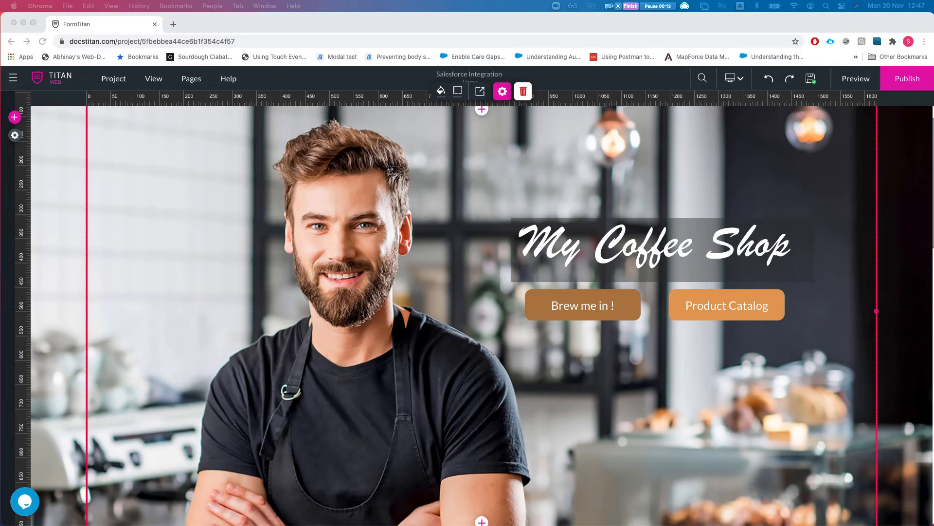
Open the custom parameters configuration in the project's tool settings and add a fifth parameter
left_click(15, 135)
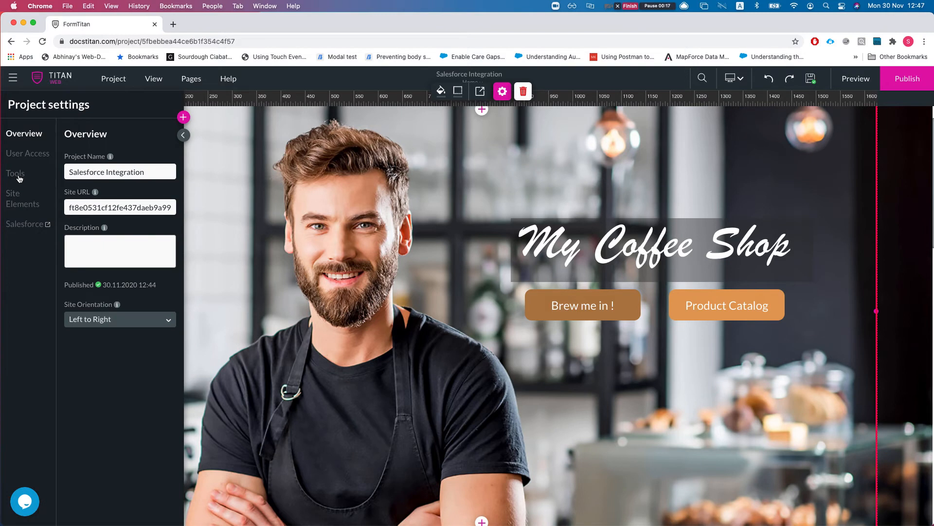
left_click(19, 178)
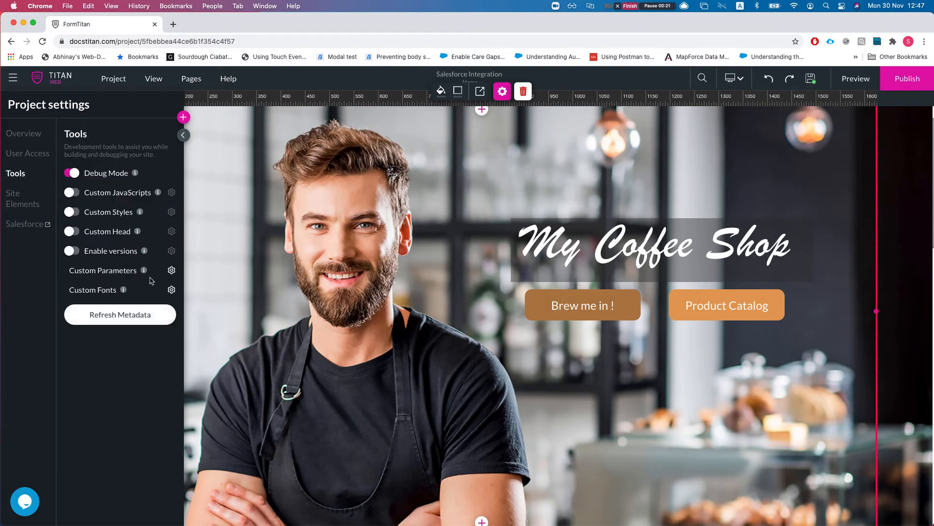
left_click(171, 270)
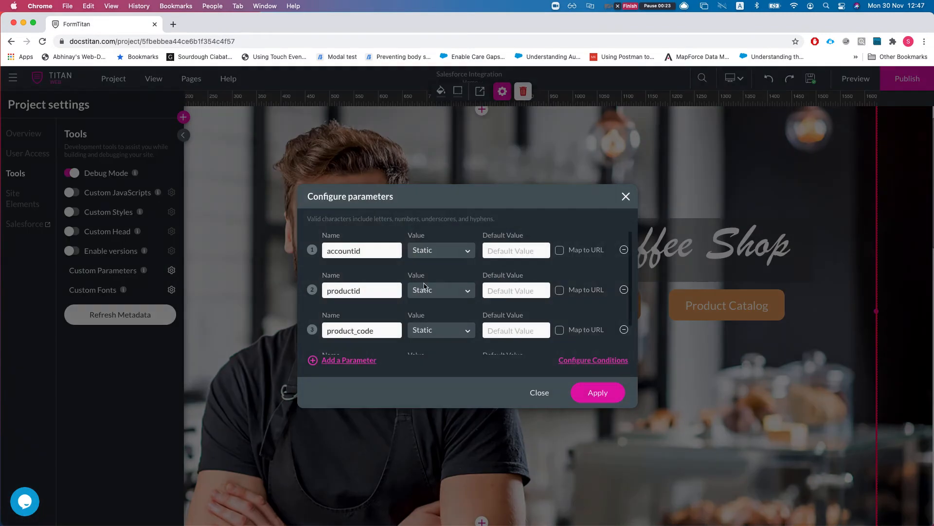
scroll(418, 287, "down", 2)
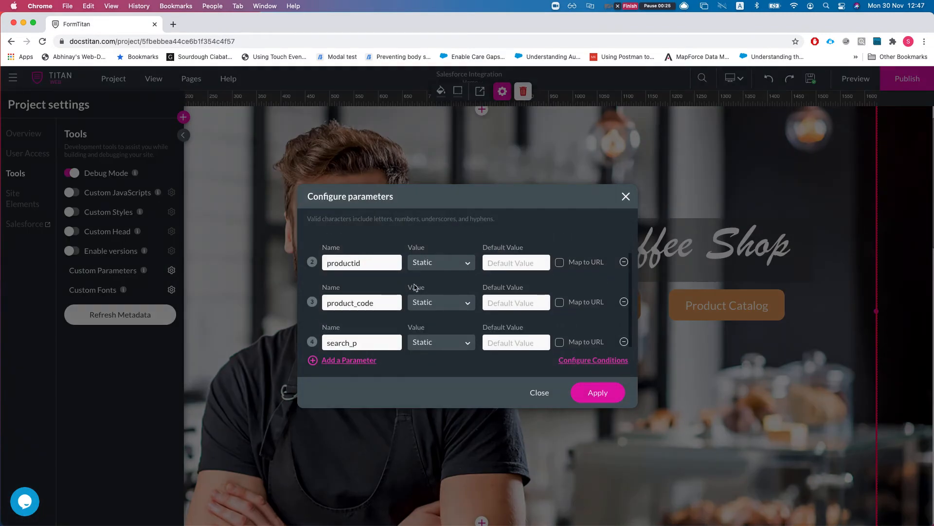
scroll(415, 287, "down", 1)
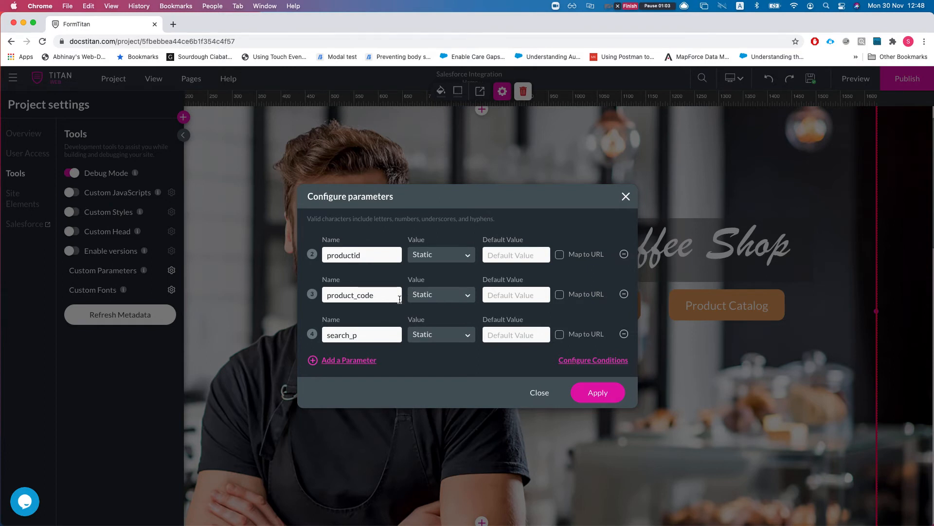
left_click(341, 360)
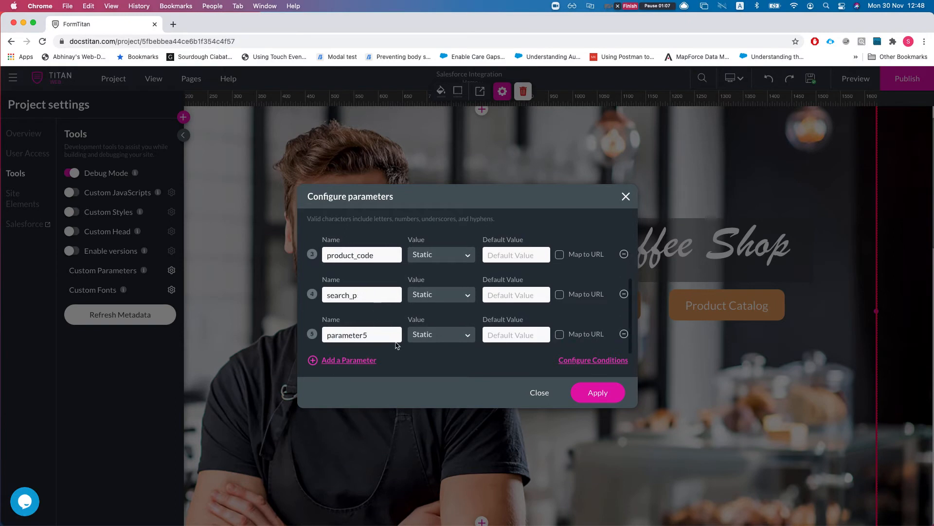
Set the fifth parameter's value type to System and its default value to OS
double_click(365, 335)
left_click(446, 336)
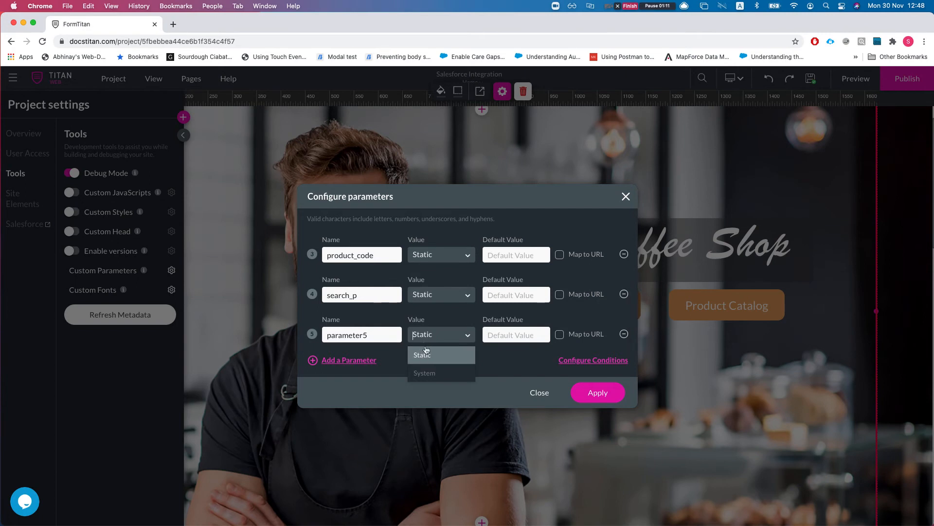
left_click(509, 336)
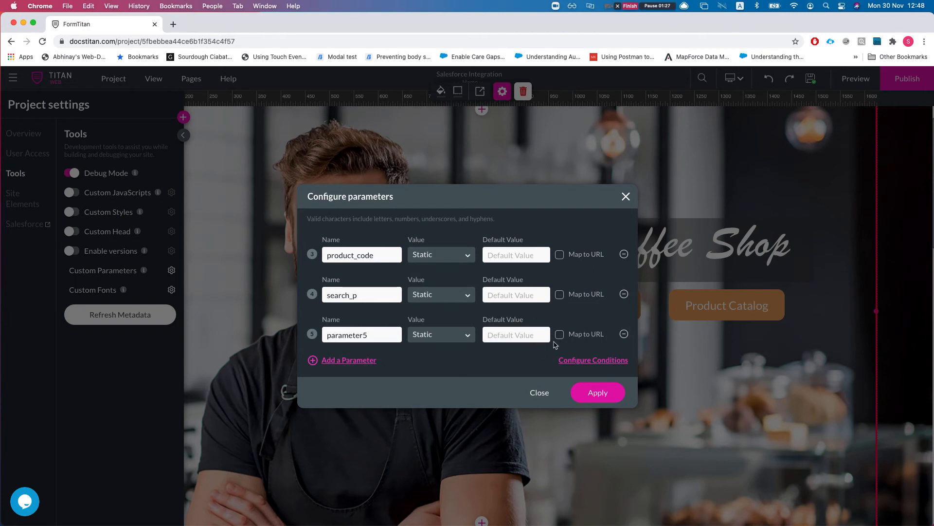
left_click(438, 339)
left_click(434, 373)
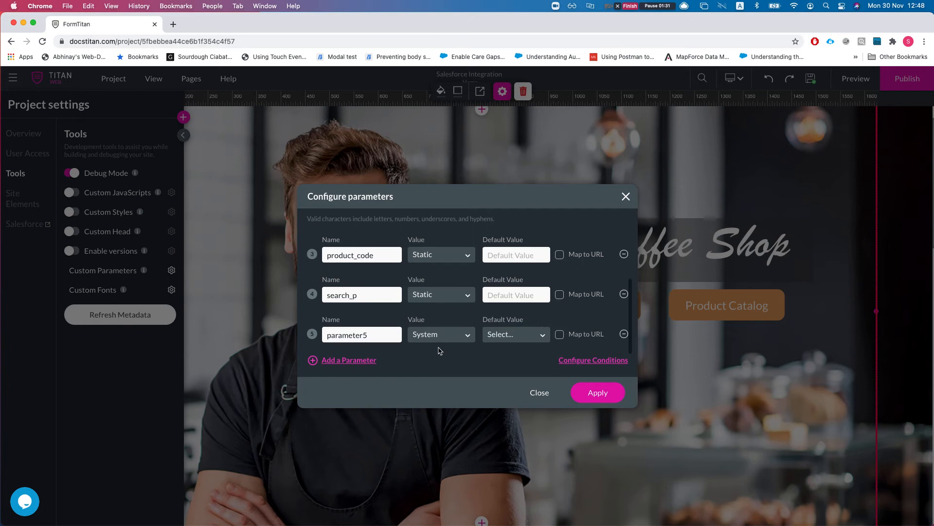
left_click(504, 336)
scroll(509, 365, "up", 3)
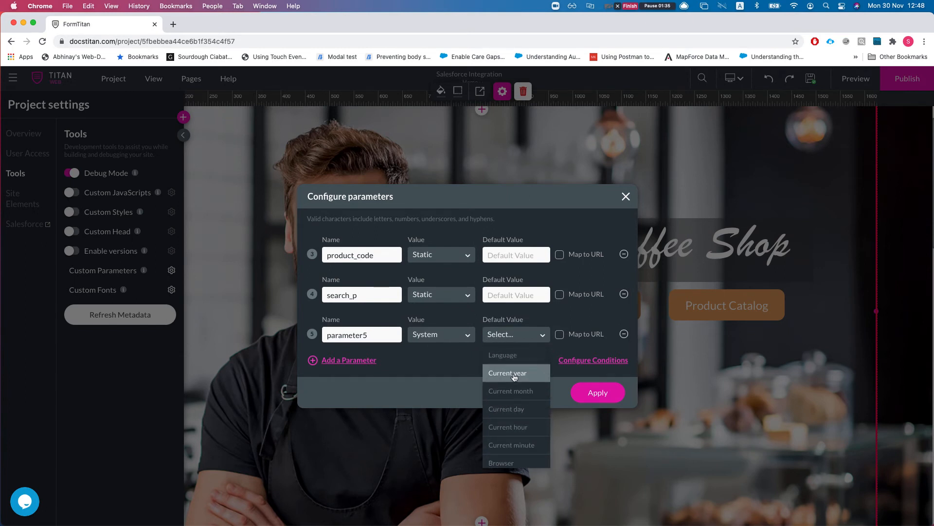
scroll(515, 382, "down", 3)
scroll(515, 390, "up", 3)
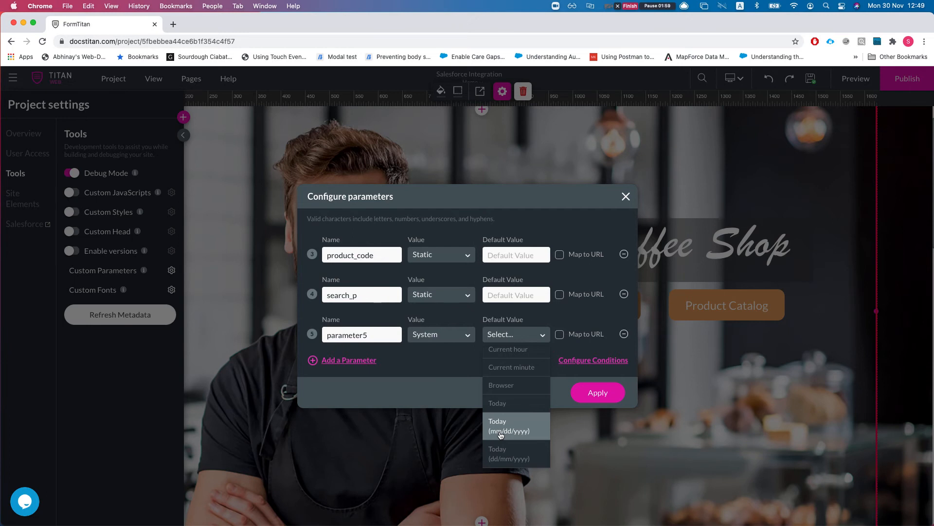
scroll(500, 435, "down", 2)
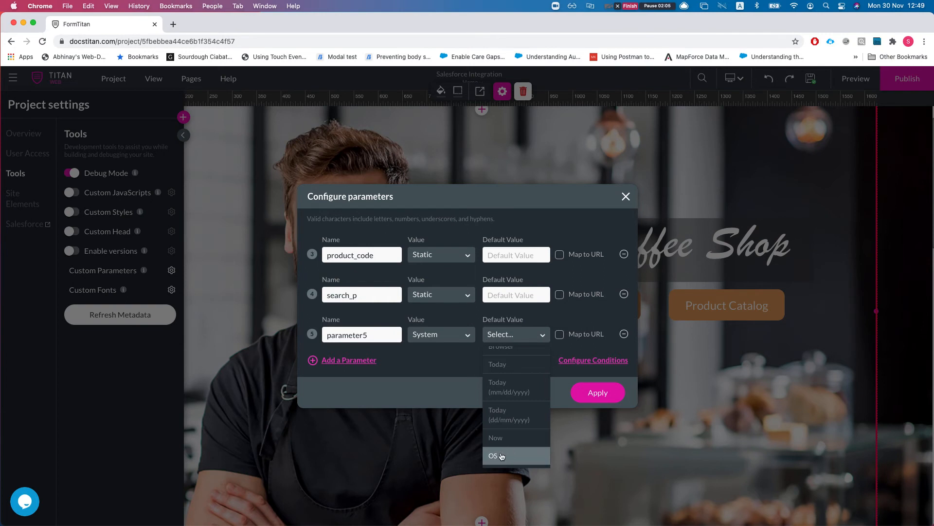
left_click(501, 456)
Name the fifth parameter os_sysvar
double_click(369, 339)
type("os")
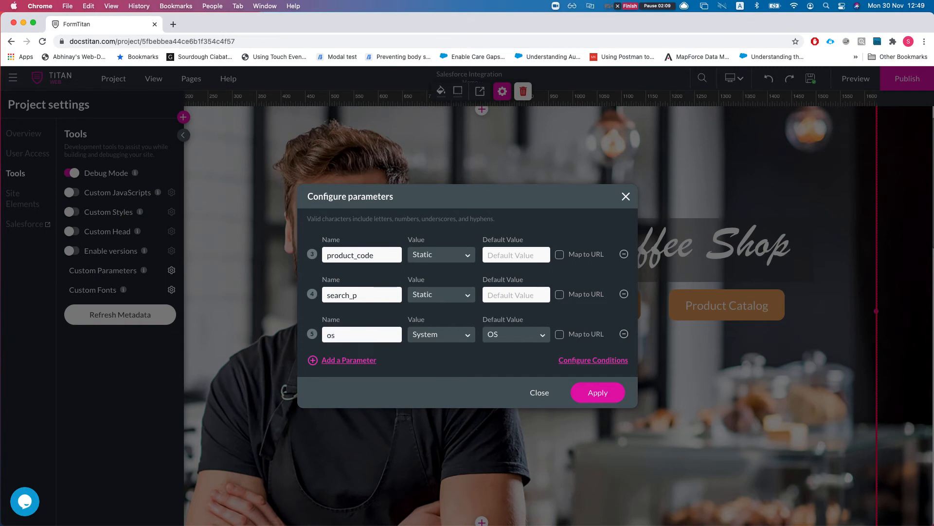
type("_sysvar")
Add a sixth parameter with value type System and default value Current year
left_click_drag(335, 361, 375, 347)
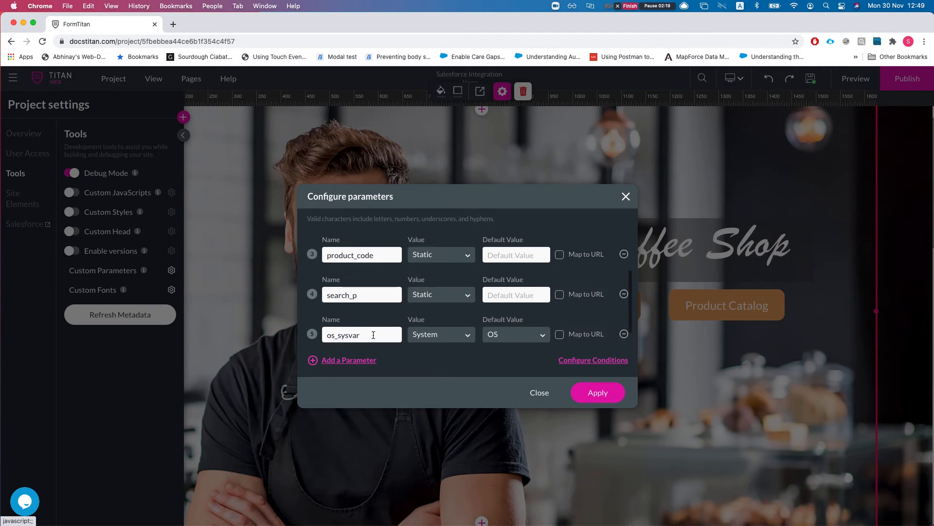
scroll(390, 324, "down", 2)
left_click(354, 341)
left_click(441, 335)
left_click(440, 372)
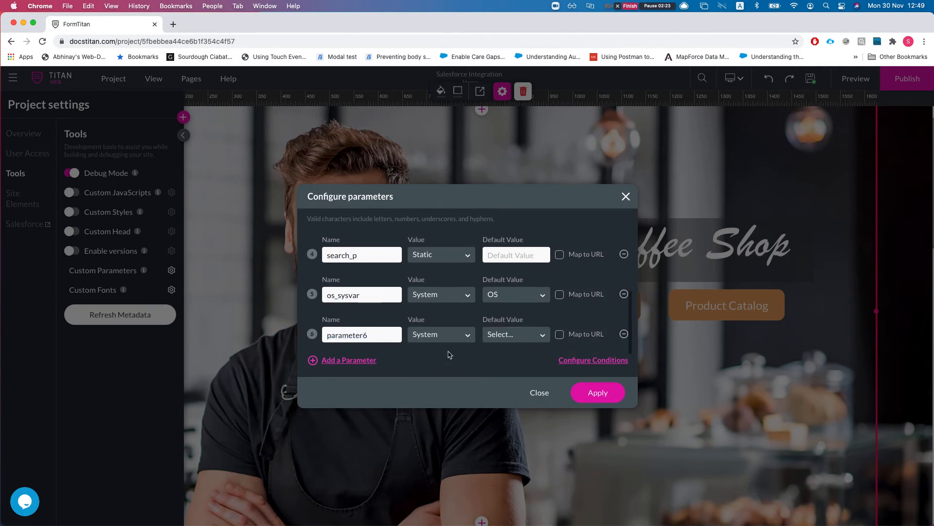
left_click(515, 334)
scroll(520, 409, "down", 3)
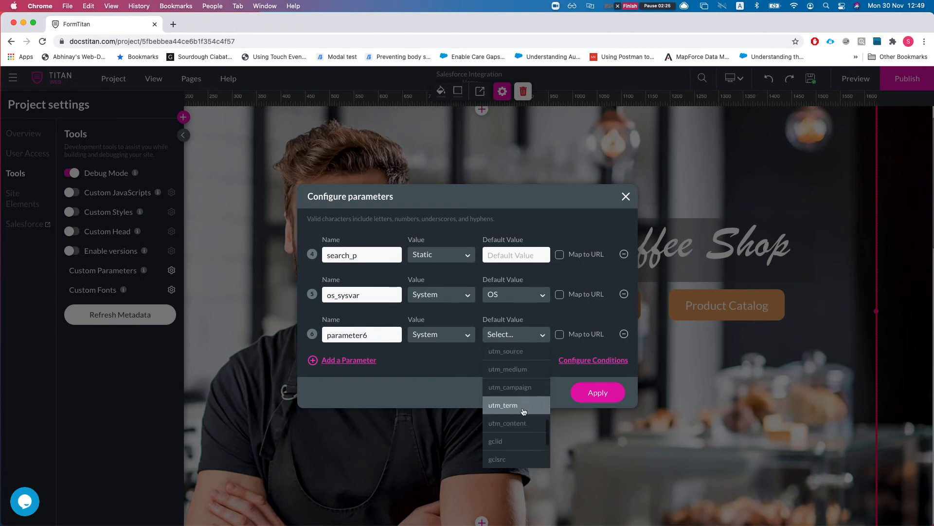
scroll(518, 409, "up", 5)
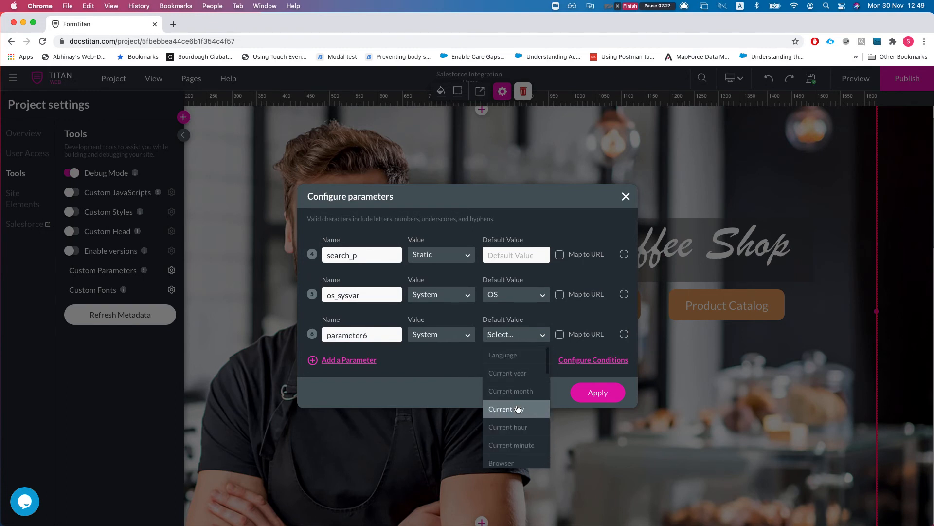
left_click(507, 374)
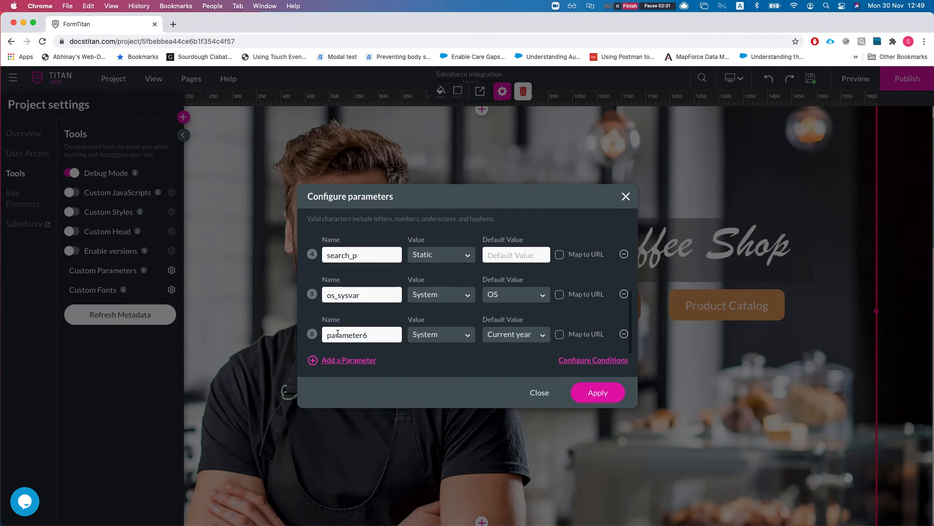
Name the Current year parameter os_sysvar_curryear
double_click(347, 336)
type("os_sysvar_cuur")
key("BackSpace")
key("BackSpace")
type("rryear")
left_click(384, 295)
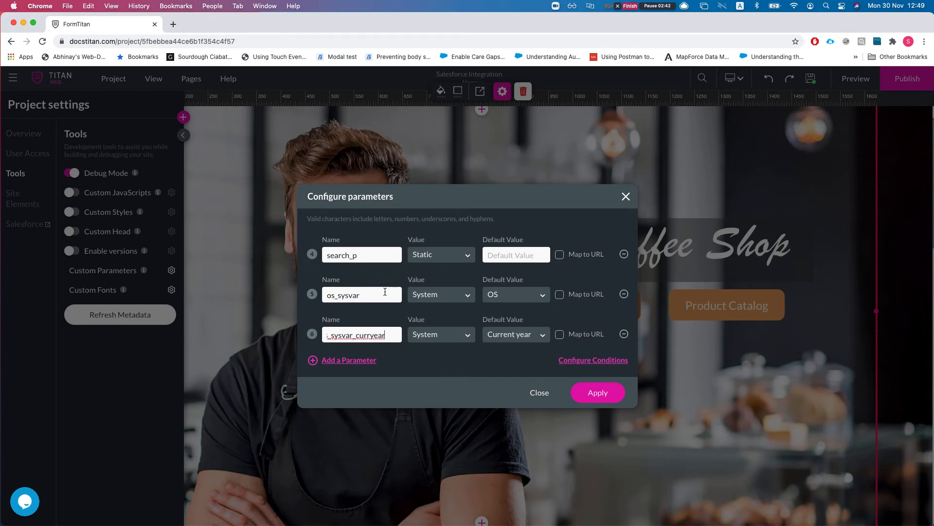
left_click_drag(337, 335, 325, 336)
left_click(337, 337)
key("BackSpace")
Rename the Current year parameter curryear_sysvar and apply the parameter configuration
double_click(365, 336)
key("BackSpace")
type("c")
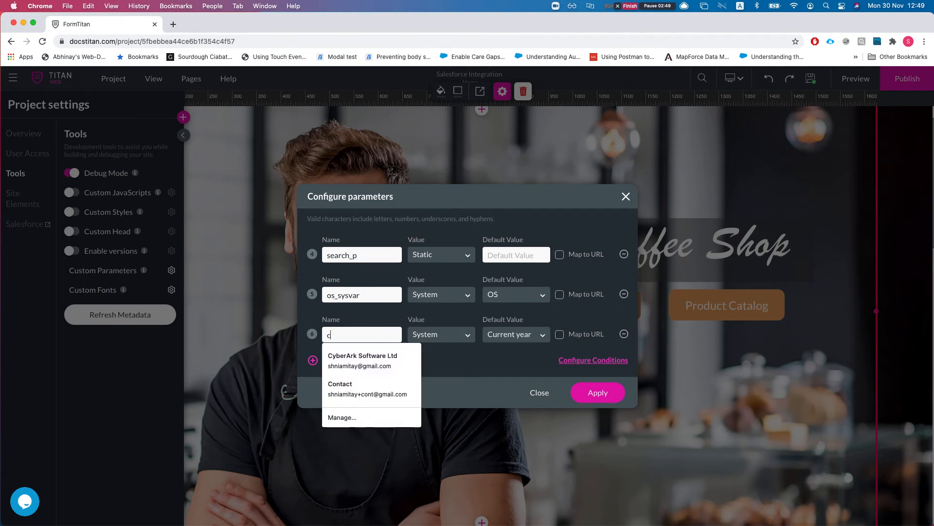
type("urryear_sysva")
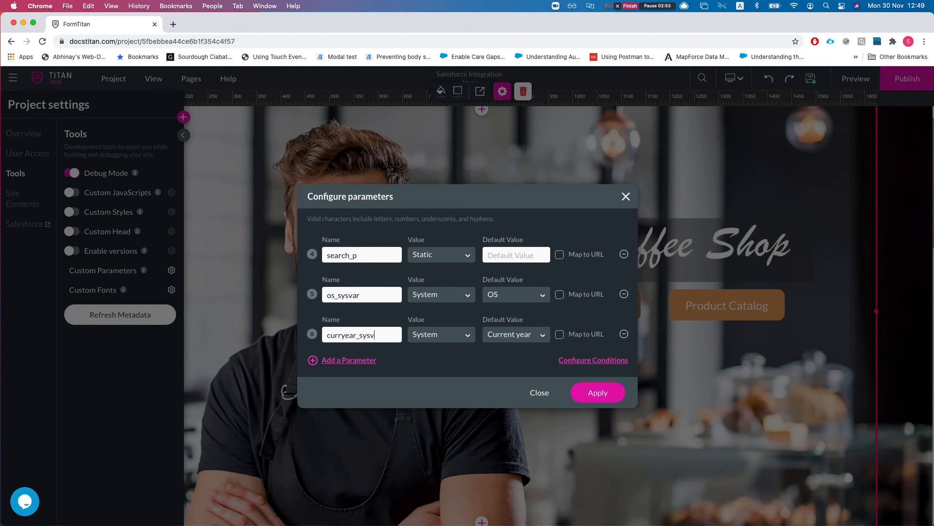
type("r")
left_click(597, 394)
Publish the project and open the debug window on the launched site
left_click(902, 78)
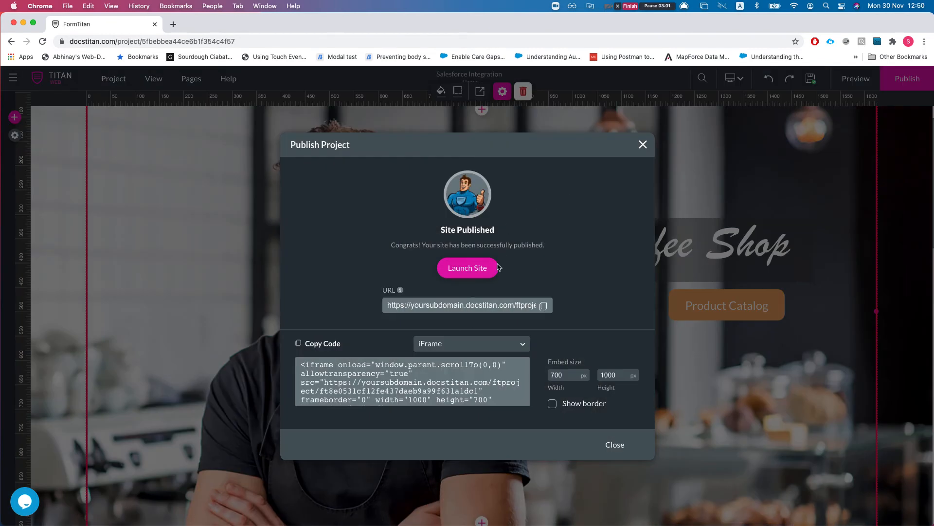
left_click(457, 272)
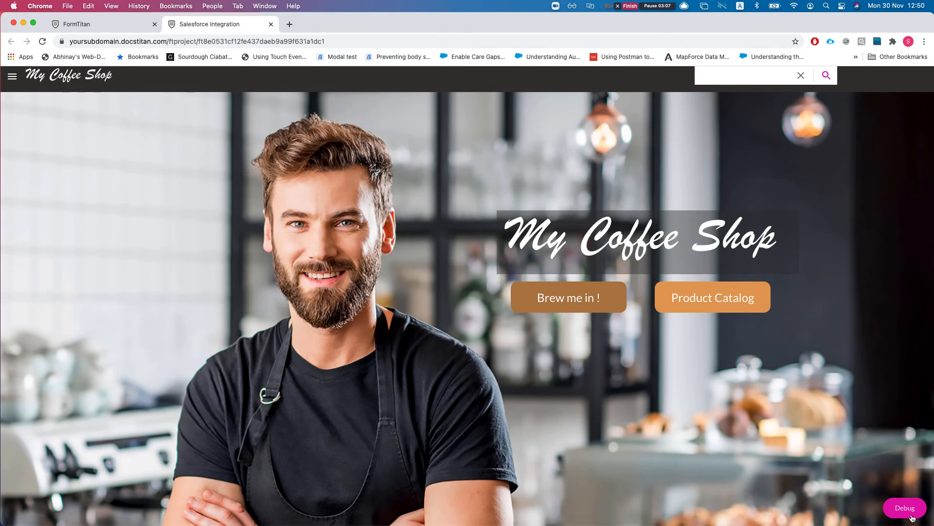
left_click(905, 511)
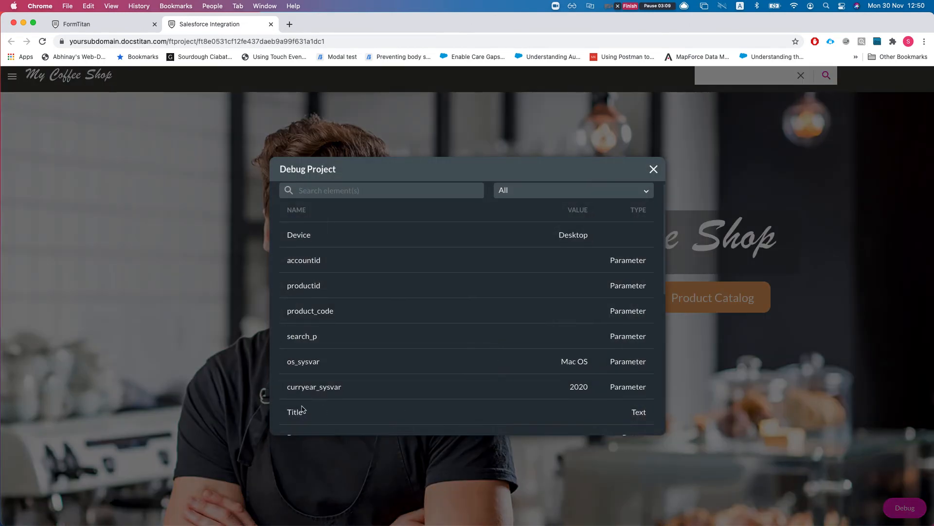
Check the values of os_sysvar and curryear_sysvar in the debug list, and close it
left_click_drag(291, 385, 335, 386)
left_click_drag(286, 362, 317, 361)
double_click(585, 362)
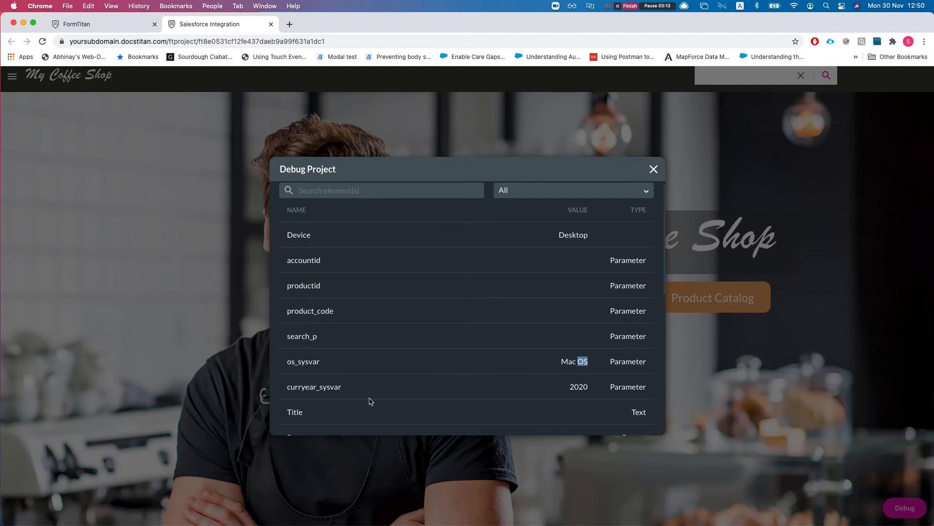
double_click(290, 387)
double_click(571, 385)
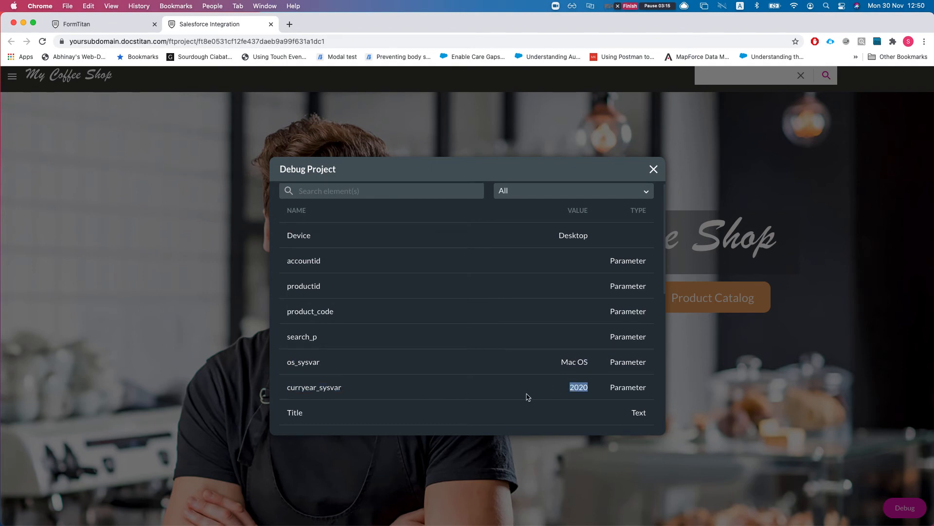
left_click(653, 171)
Return to the project editor and open the conditions of the Salesforce get integration that loads products into the product catalog page
left_click(98, 24)
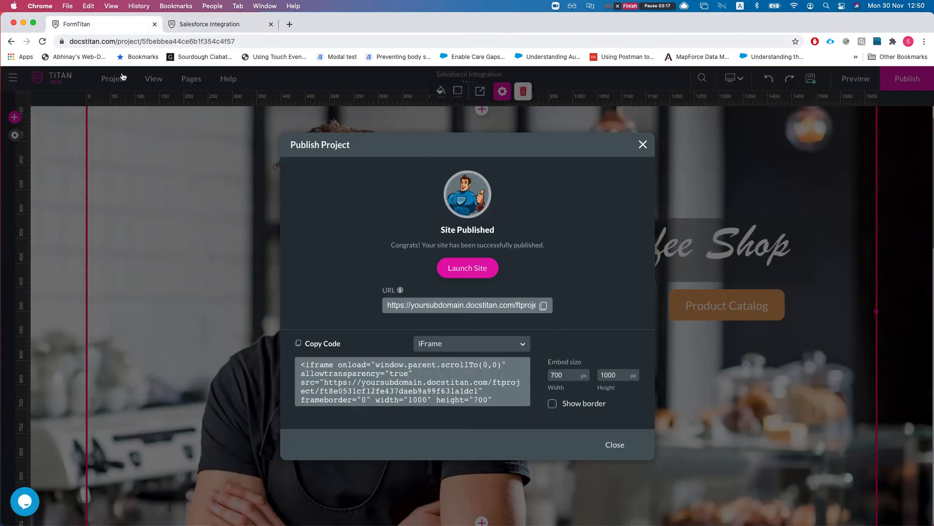
left_click(643, 145)
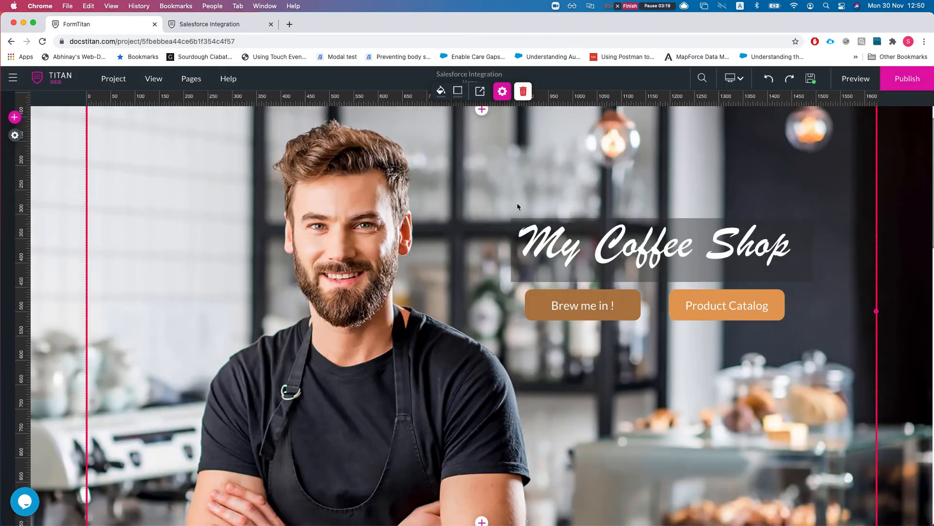
left_click(15, 135)
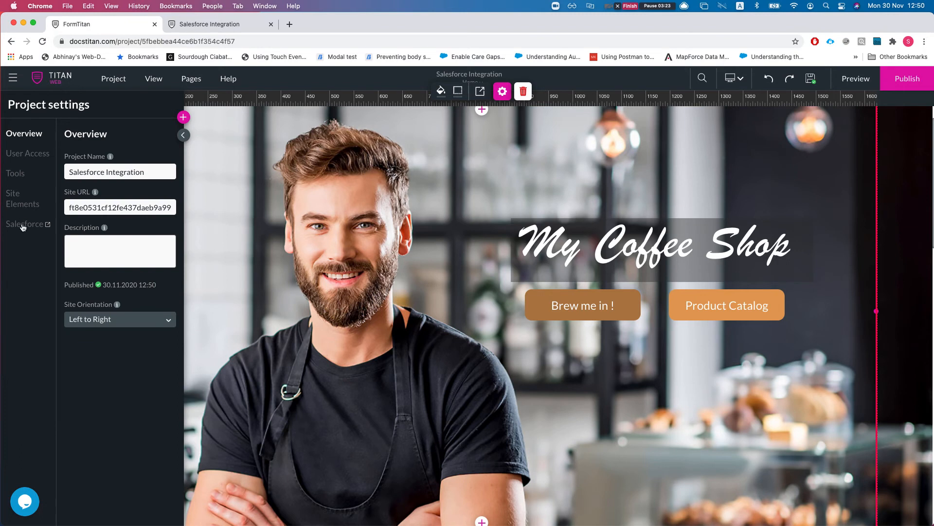
left_click(58, 227)
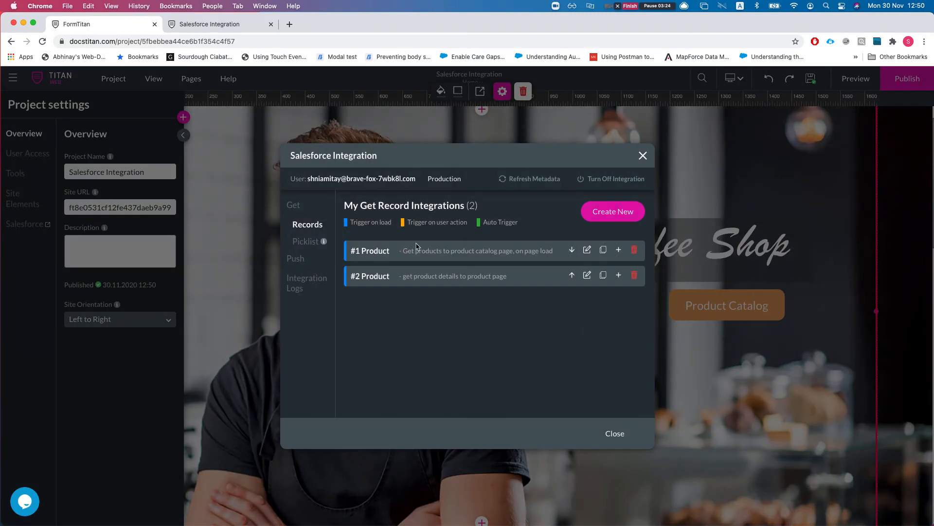
left_click(589, 250)
left_click(254, 190)
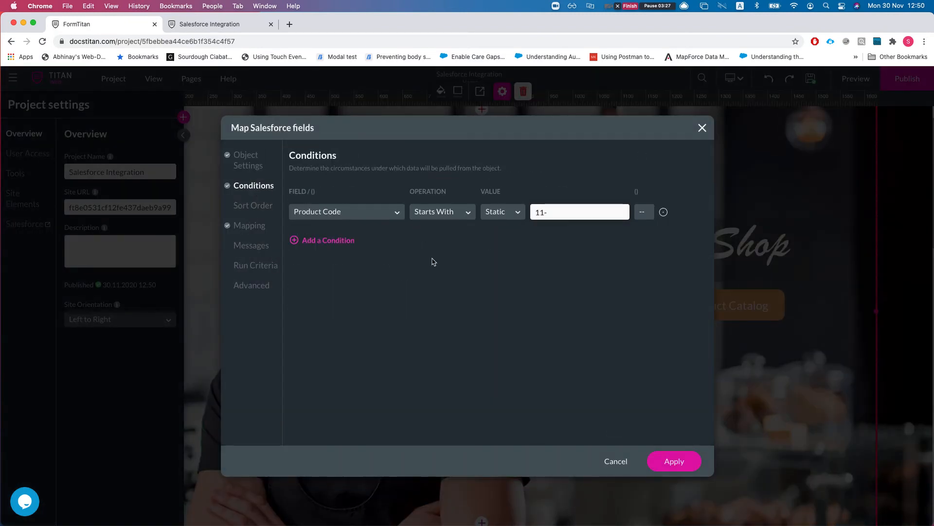
Add a second condition requiring Product Code to equal the os_sysvar parameter
left_click(299, 240)
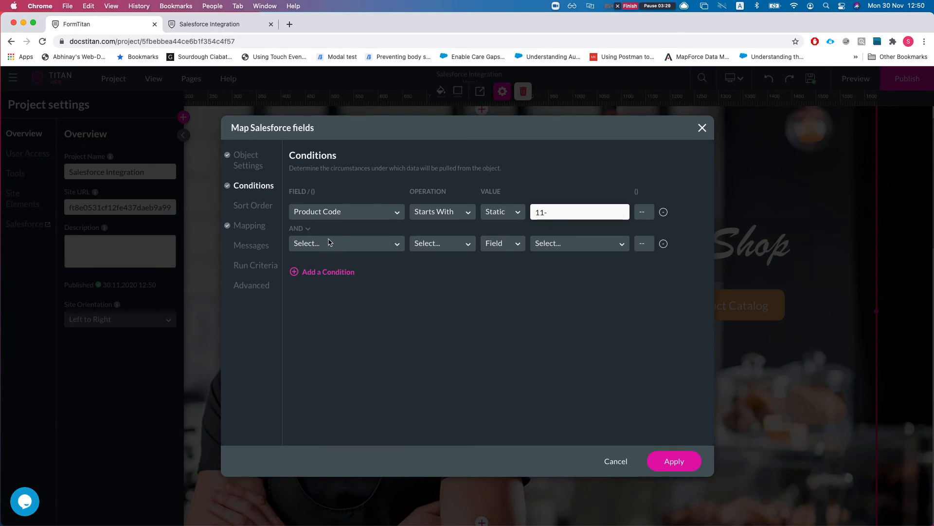
left_click(334, 242)
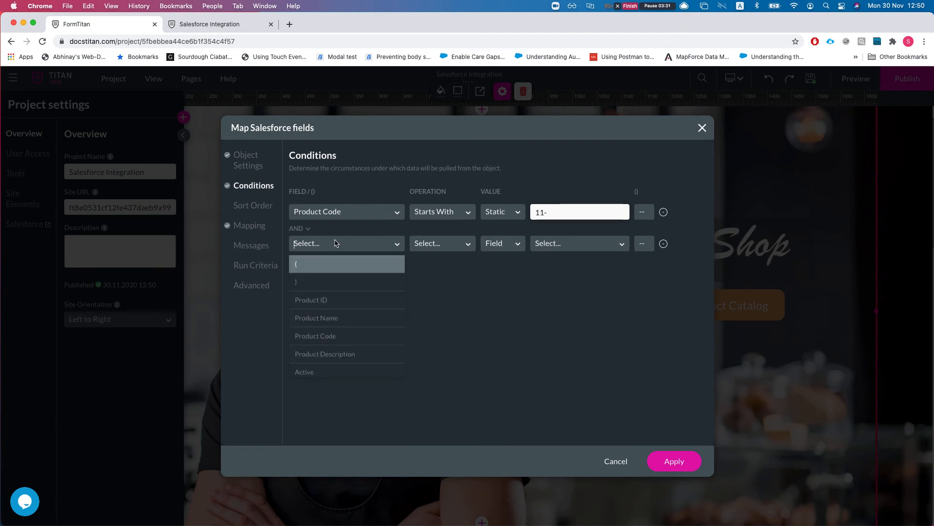
type("g")
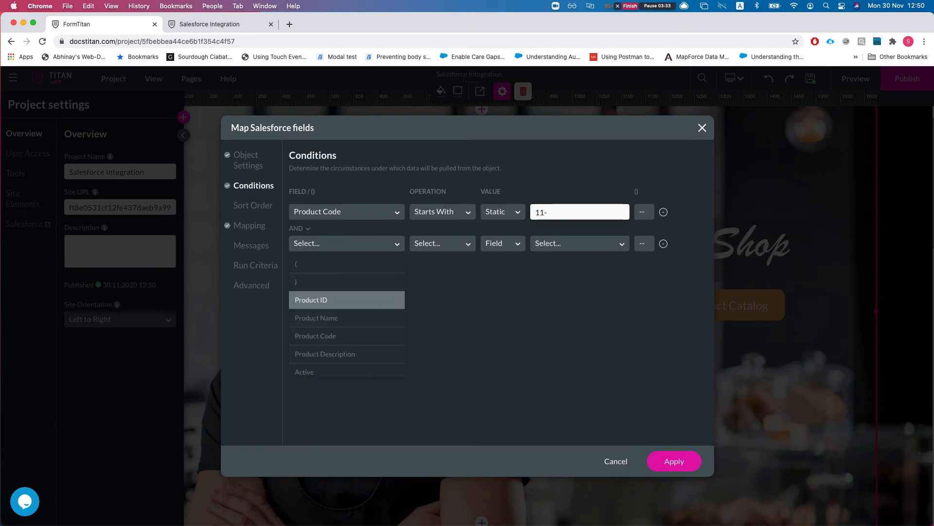
key("BackSpace")
key("Down")
key("Down")
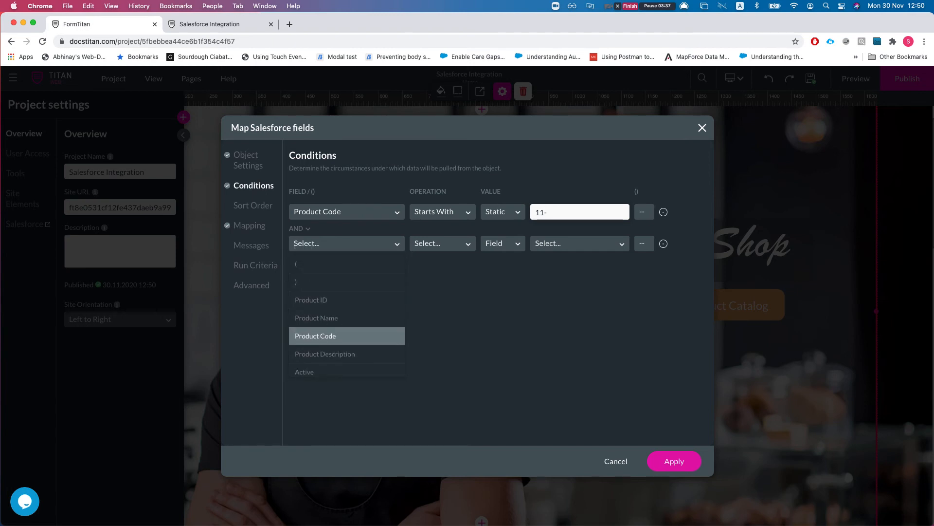
key("Return")
left_click(436, 243)
left_click(435, 279)
left_click(548, 245)
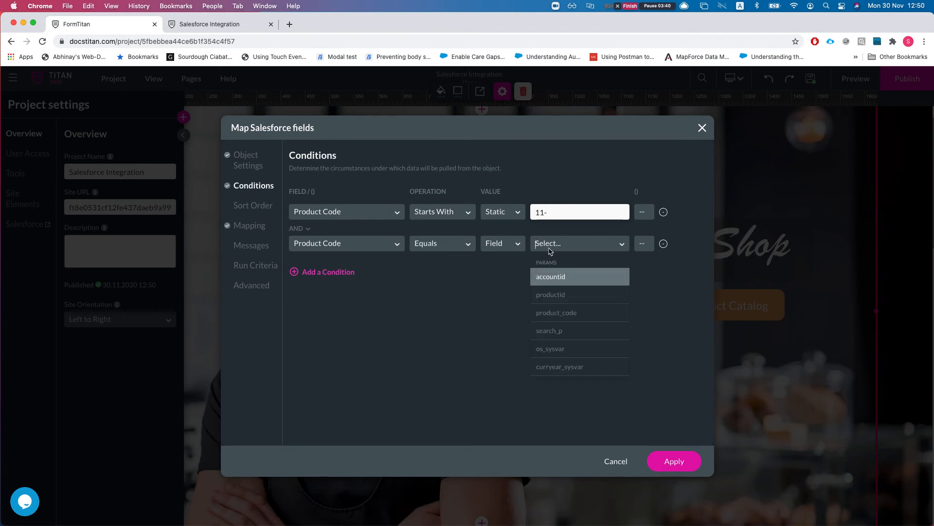
left_click(563, 354)
Change the second condition's field to Created Date
left_click(336, 245)
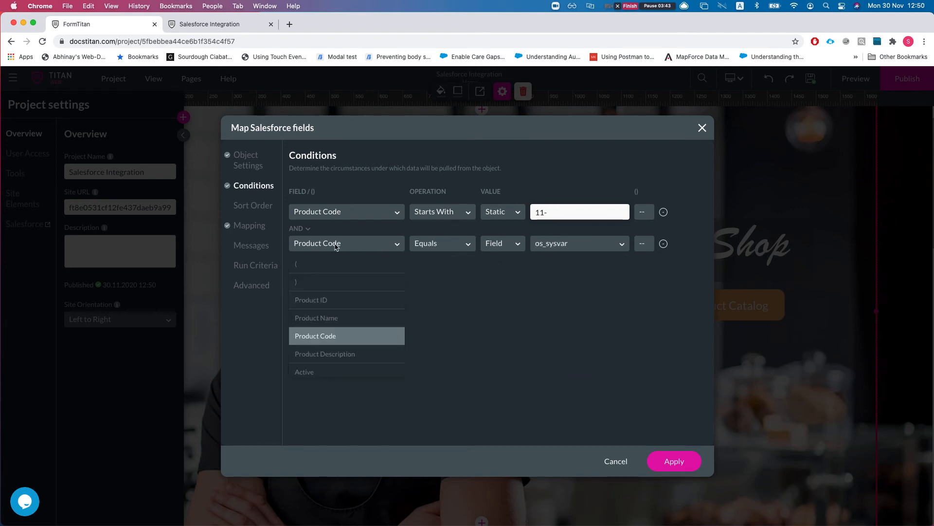
left_click(335, 245)
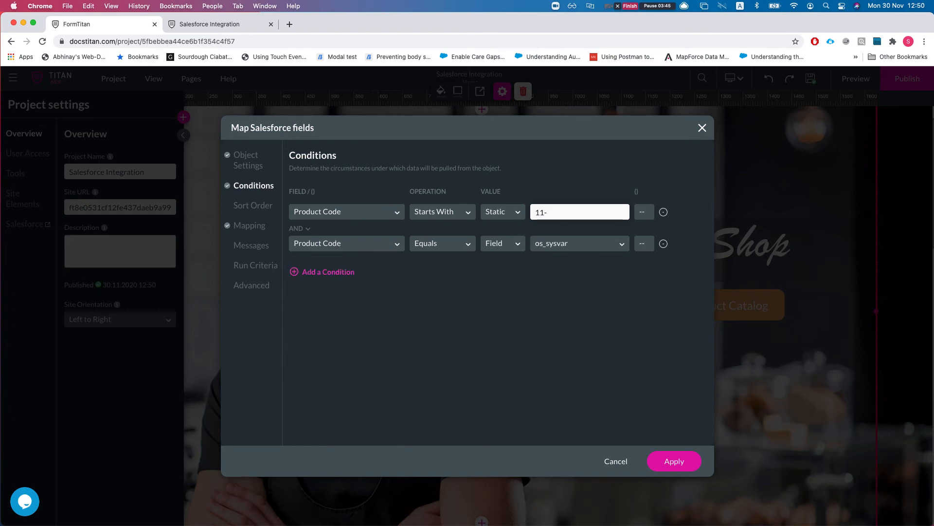
left_click(335, 245)
type("create")
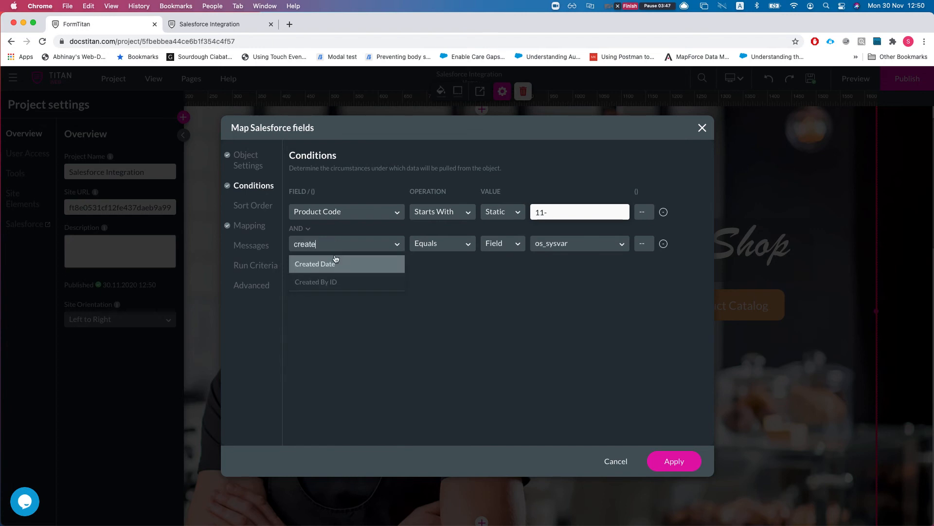
left_click(338, 264)
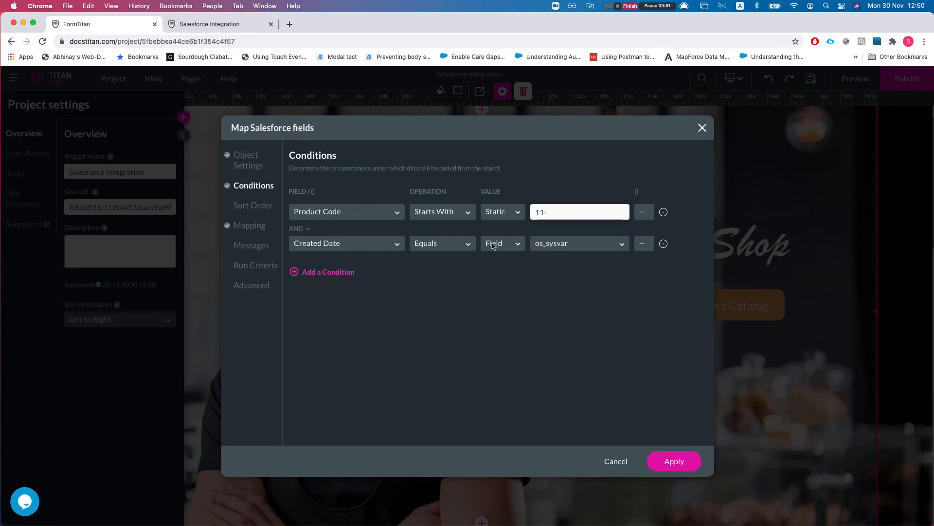
Remove the Created Date condition, and close the field mapping and Salesforce integration without applying
left_click(663, 244)
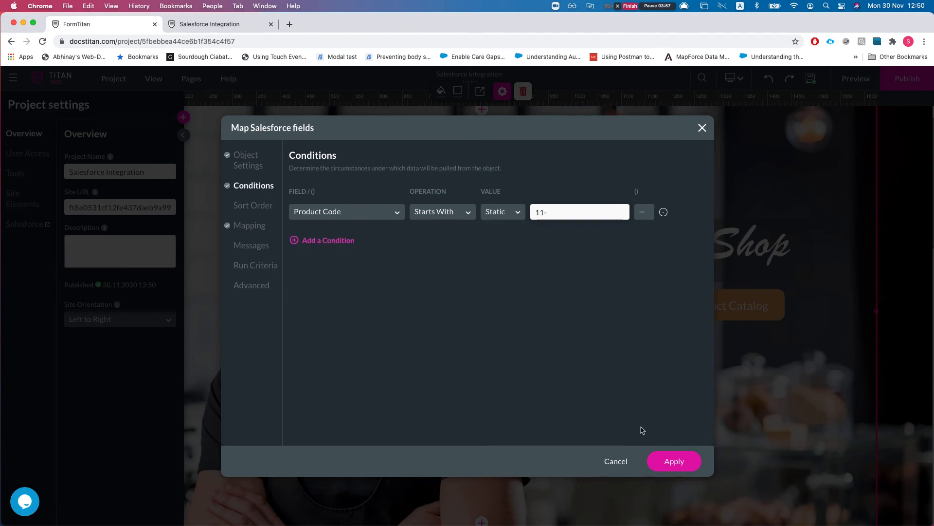
left_click(616, 465)
left_click(609, 433)
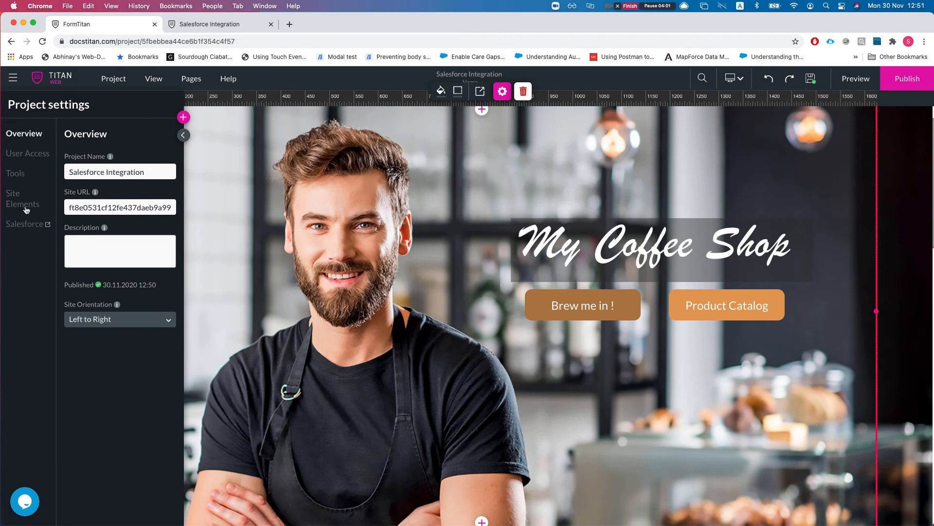
Open the project's custom parameter configuration and highlight the accountid parameter name
left_click(20, 174)
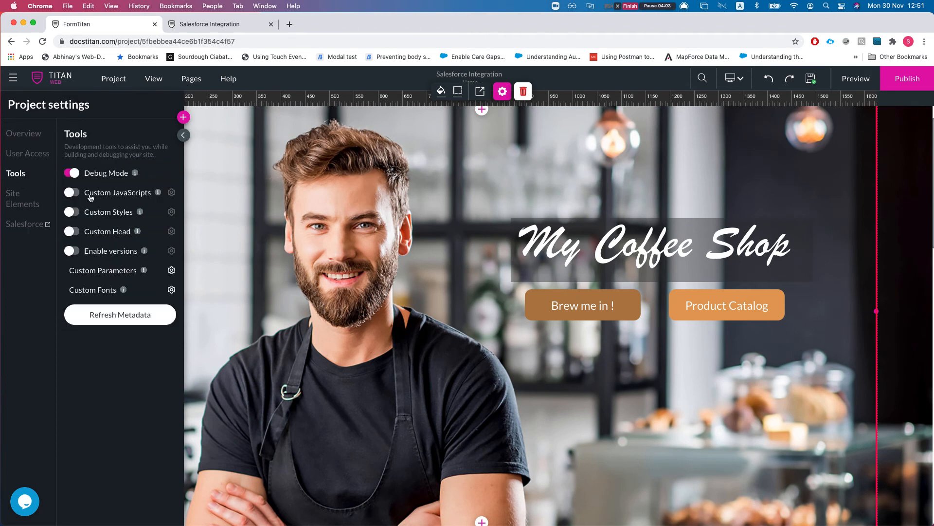
left_click(171, 270)
double_click(363, 252)
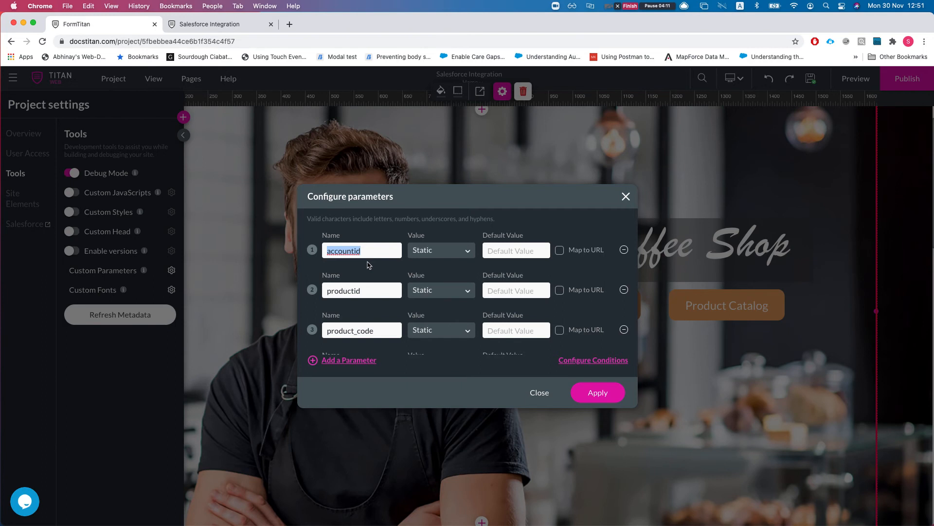
Open the debug window on the published site and copy the accountid parameter name
key("ctrl+Tab")
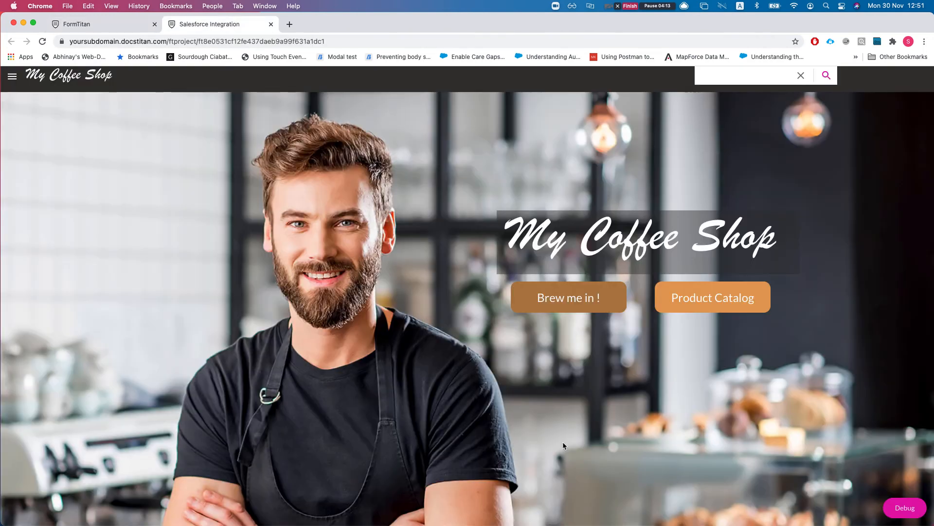
left_click(897, 513)
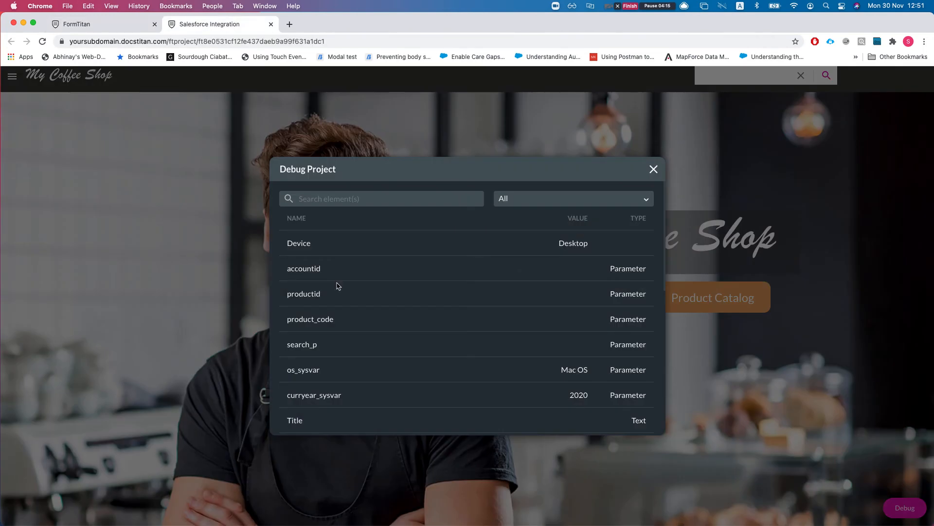
left_click_drag(296, 271, 321, 270)
double_click(312, 274)
key("super+c")
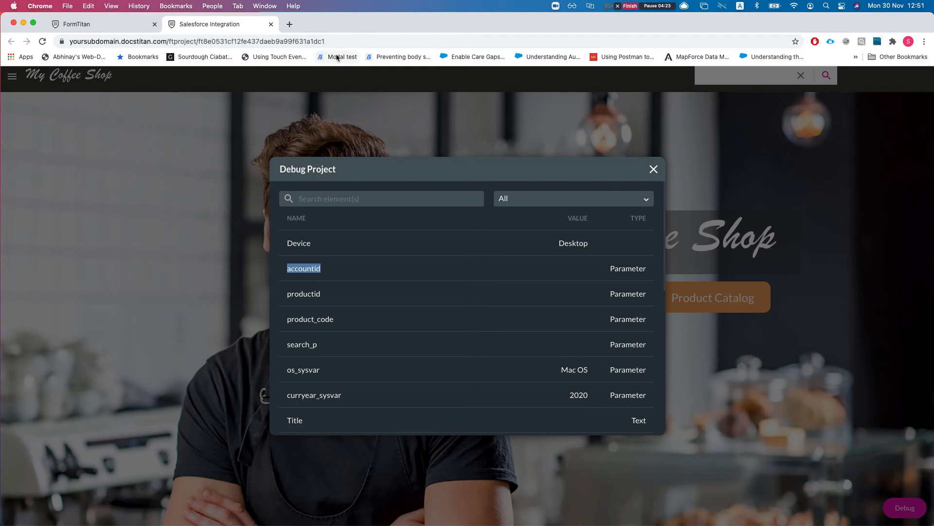
Append ?accountid=asdasdasasd to the published site's URL and load it
left_click(351, 41)
left_click(351, 41)
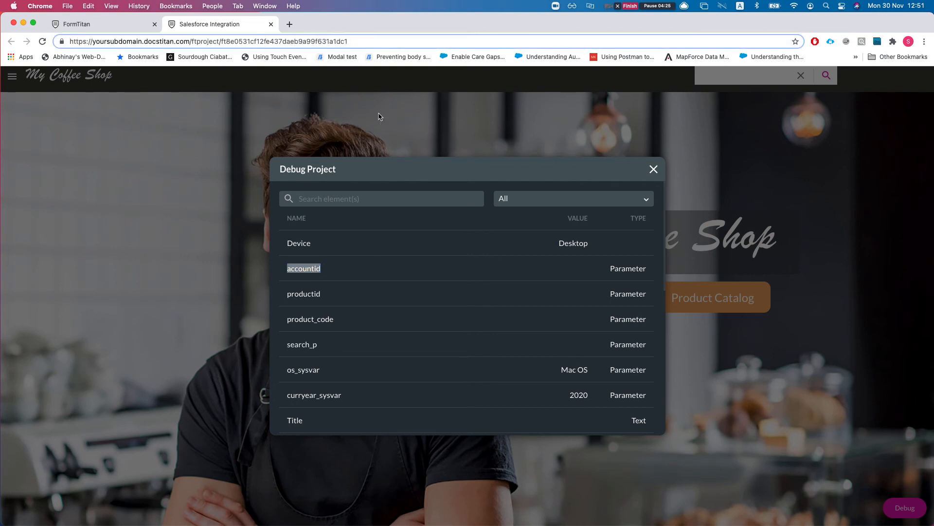
type("?")
key("super+v")
type("=asdasdasd")
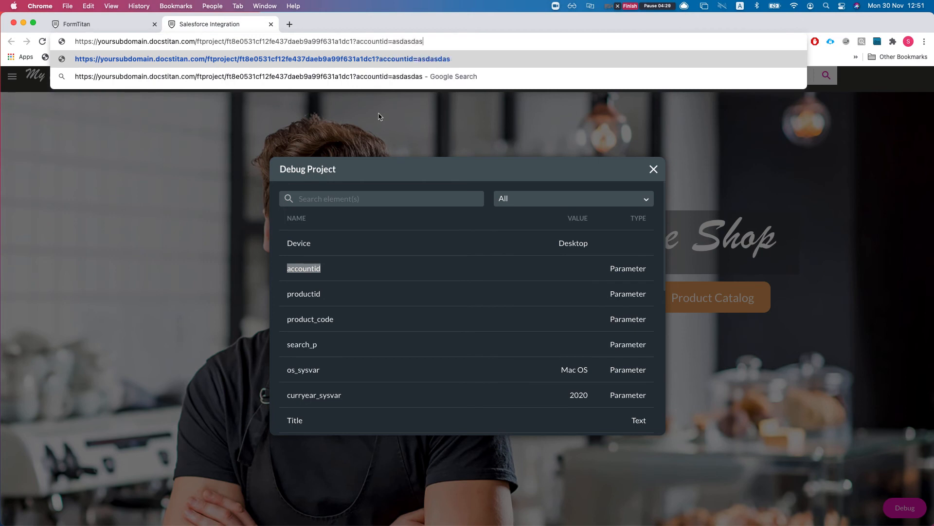
key("Return")
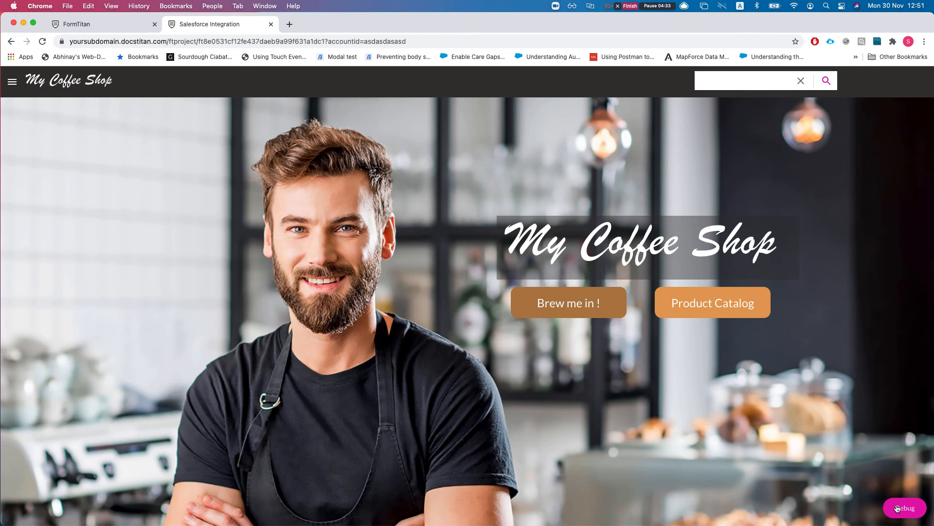
Check the accountid parameter's value in the site's debug window and close it
left_click(898, 508)
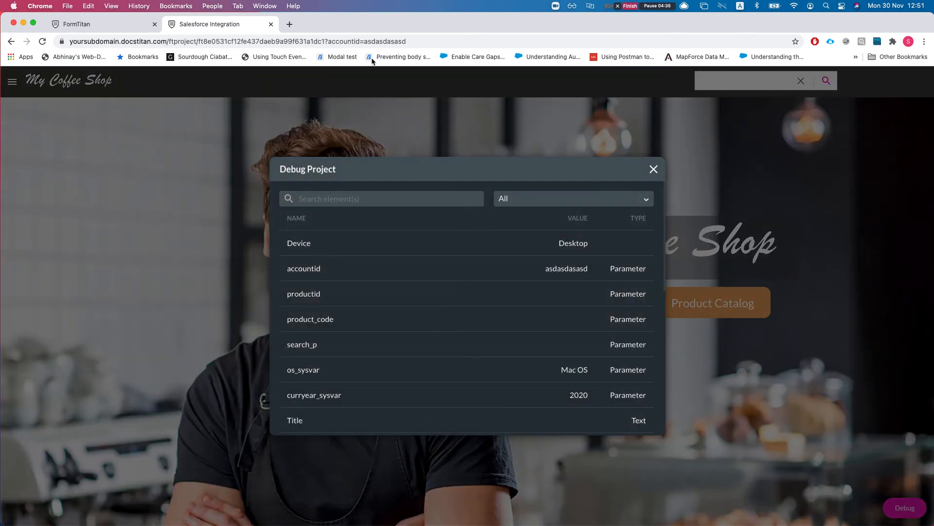
left_click(408, 41)
double_click(408, 41)
double_click(553, 270)
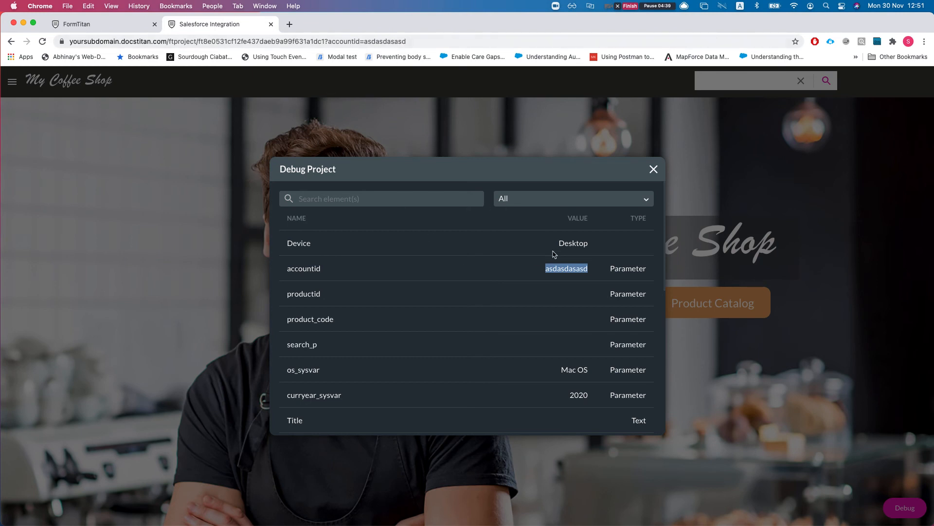
left_click(653, 169)
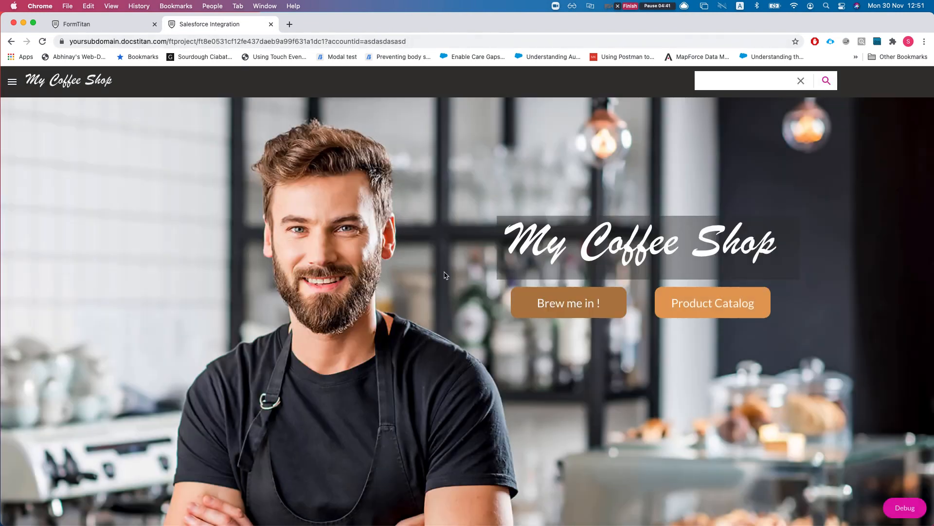
Examine the accountid query parameter and its value in the published site's URL
left_click(336, 42)
left_click(338, 42)
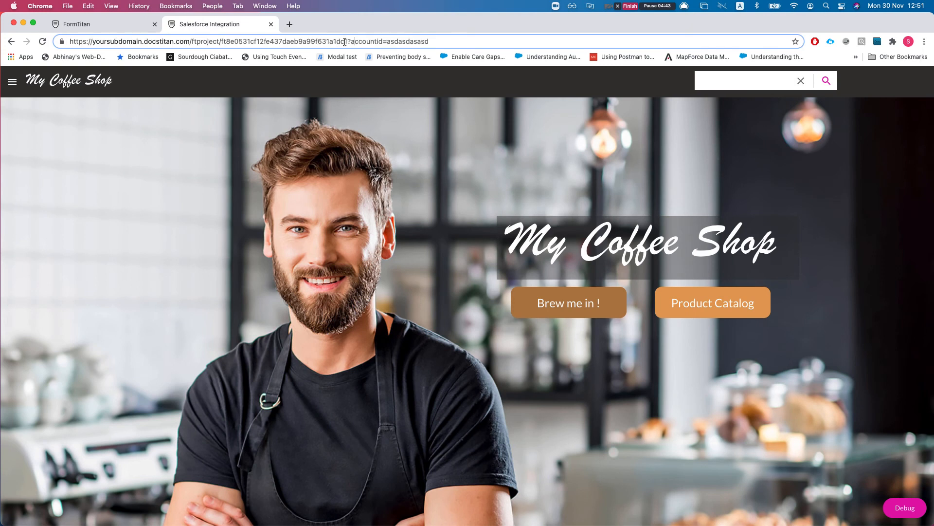
left_click_drag(352, 42, 465, 43)
left_click(374, 43)
double_click(414, 42)
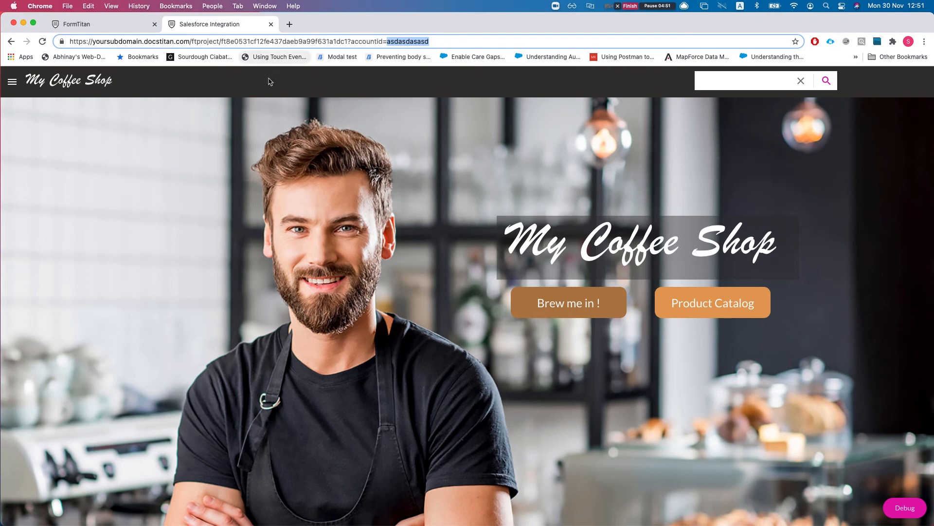
Return to the project editor, review the list of configured custom parameters and close it
left_click(133, 28)
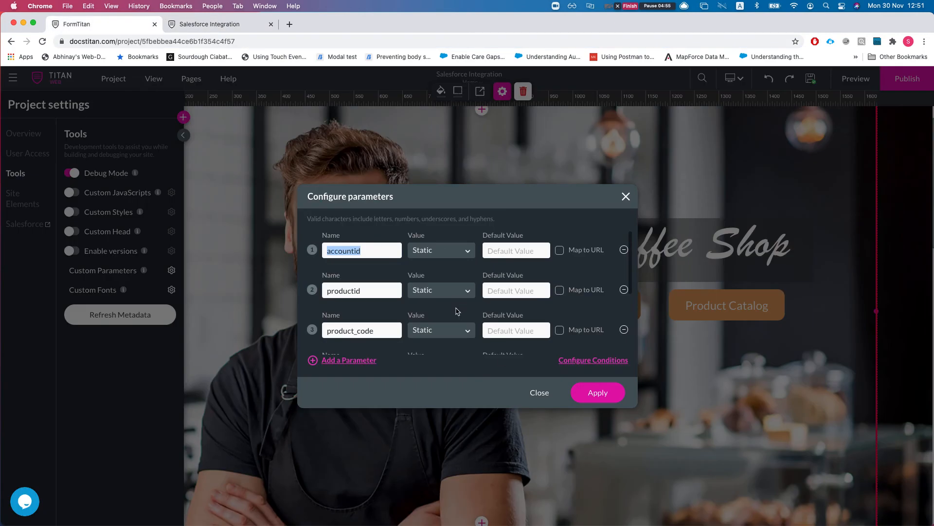
scroll(470, 320, "down", 5)
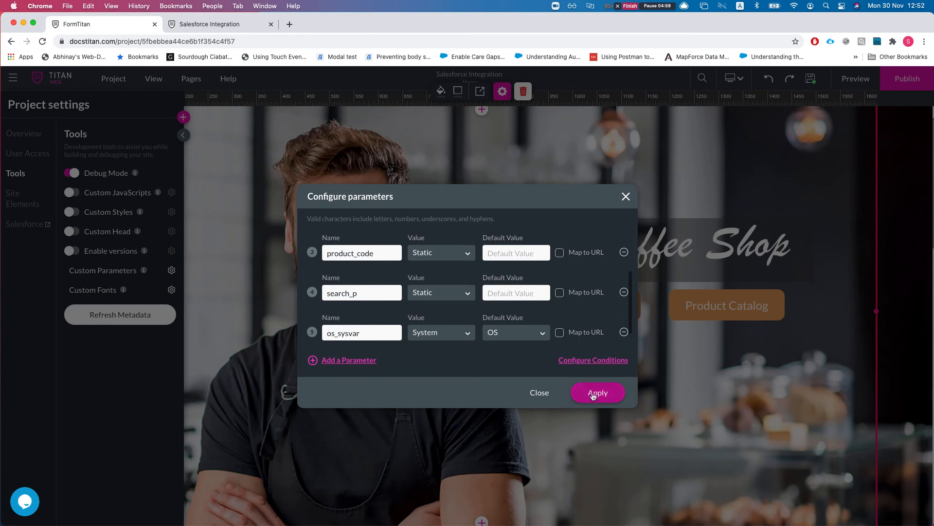
scroll(567, 336, "up", 5)
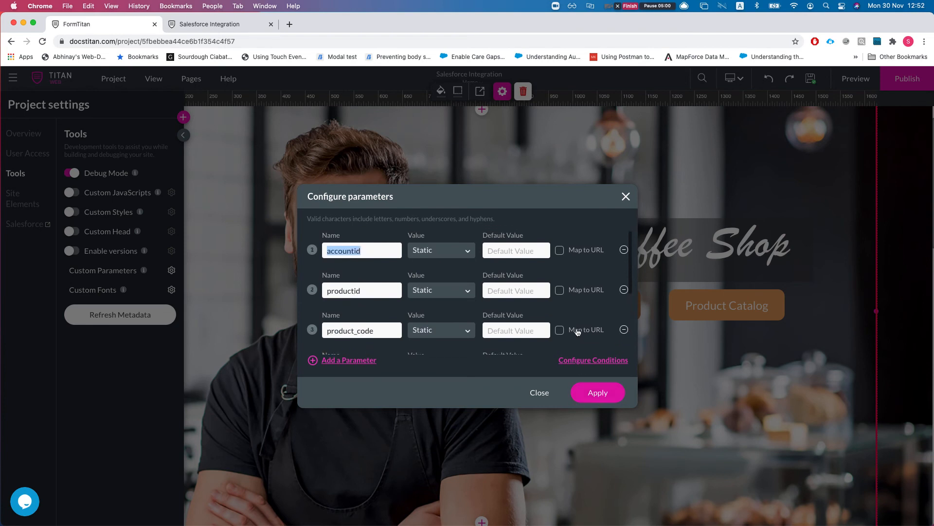
left_click(626, 197)
Switch the project editor from the Home page to the Product Catalog page
scroll(495, 188, "up", 2)
left_click(472, 82)
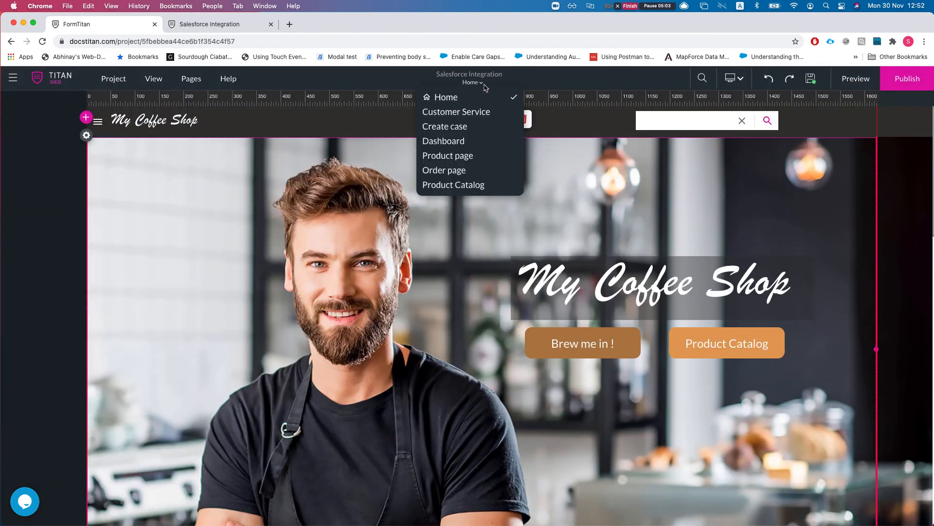
left_click(466, 187)
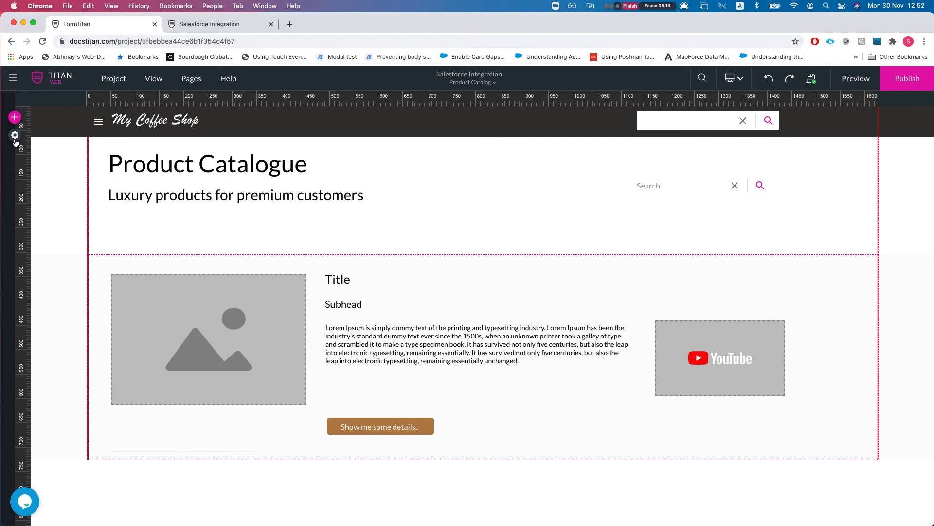
Open the conditions of the Salesforce get integration that loads products into the product catalog page
left_click(14, 138)
left_click(22, 224)
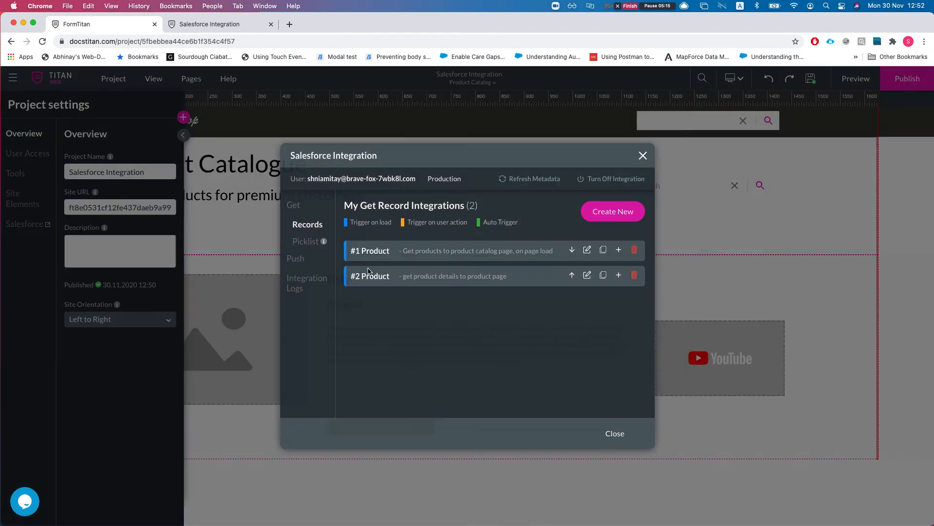
left_click(587, 250)
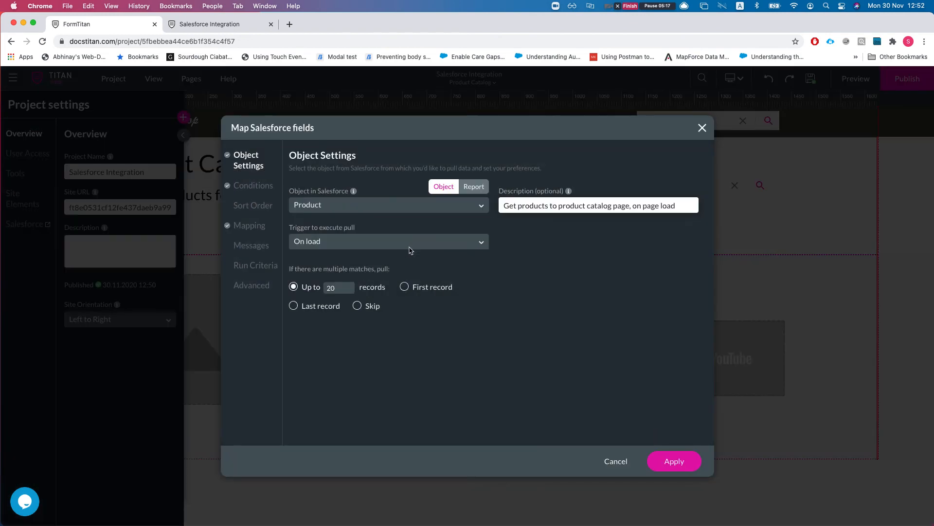
left_click(245, 186)
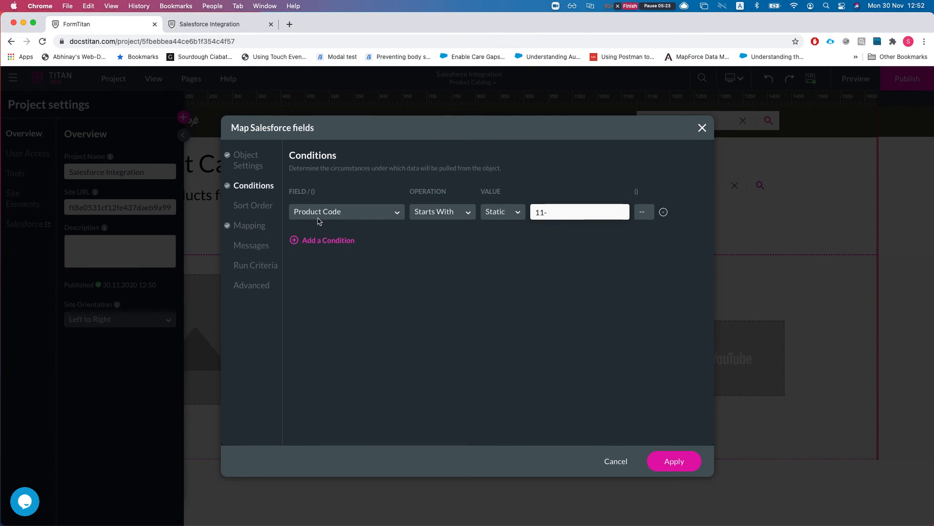
Review the product catalog integration's object settings, show only its mapped fields, and close the Salesforce integration without changes
left_click(256, 165)
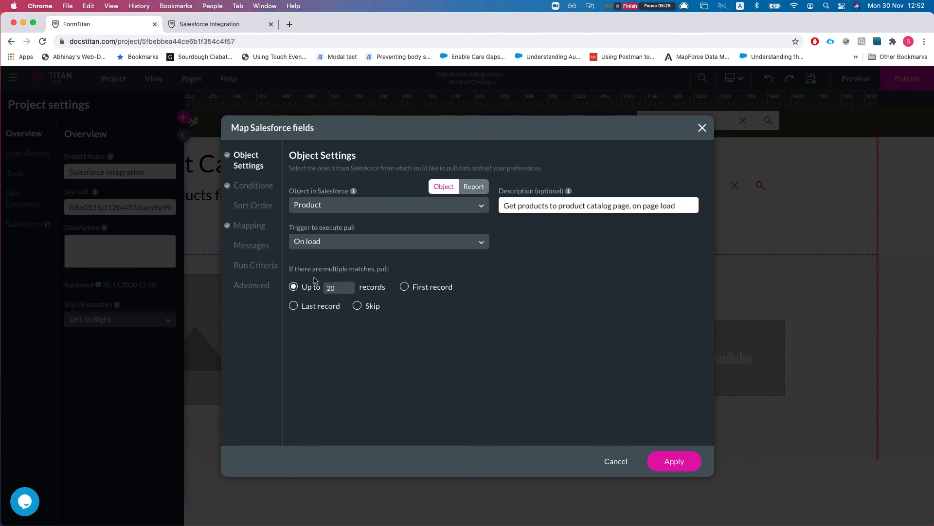
left_click(250, 227)
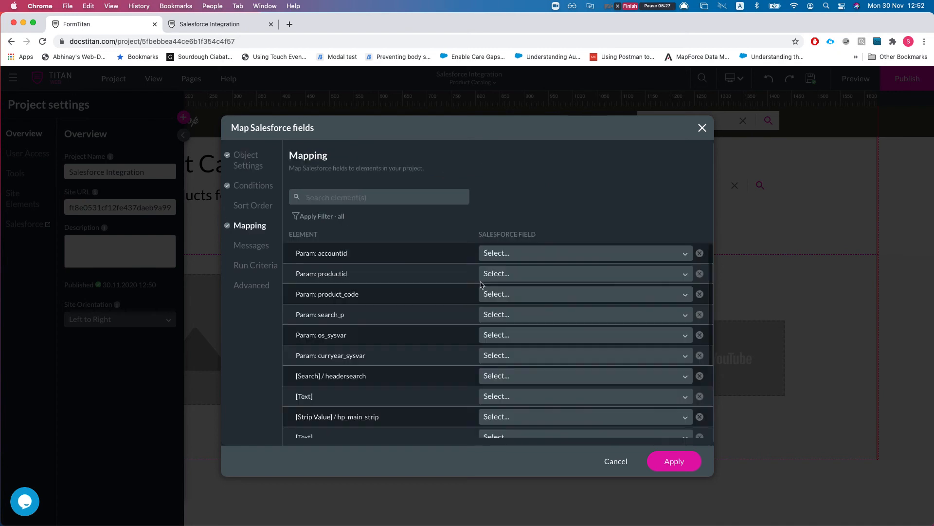
left_click(345, 216)
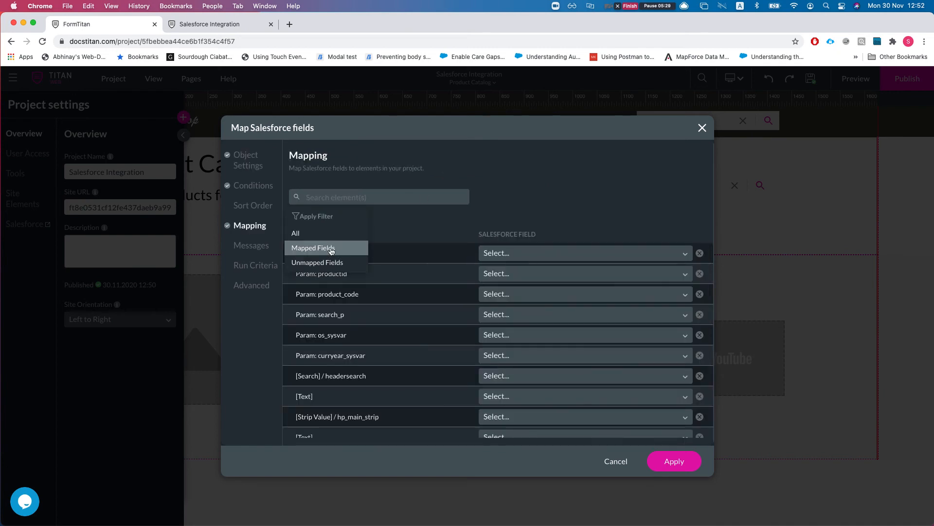
left_click(332, 251)
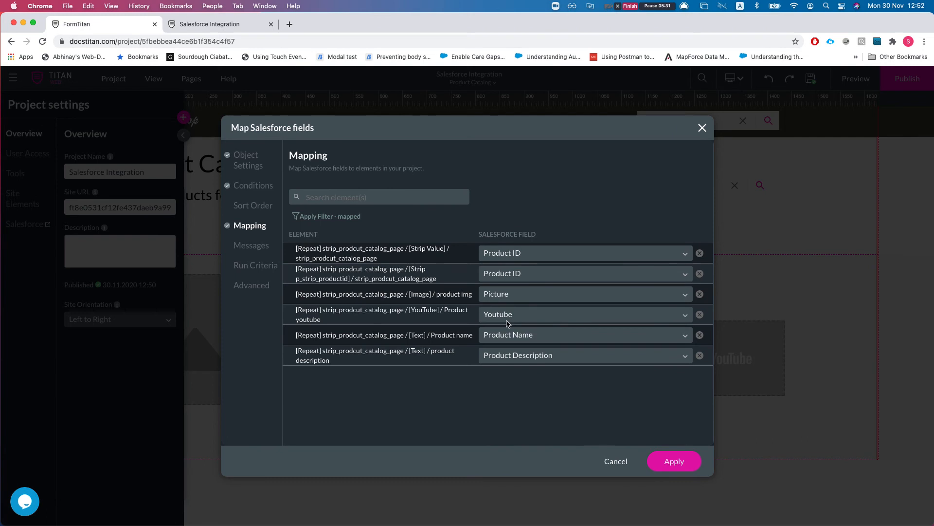
left_click(702, 128)
left_click(642, 155)
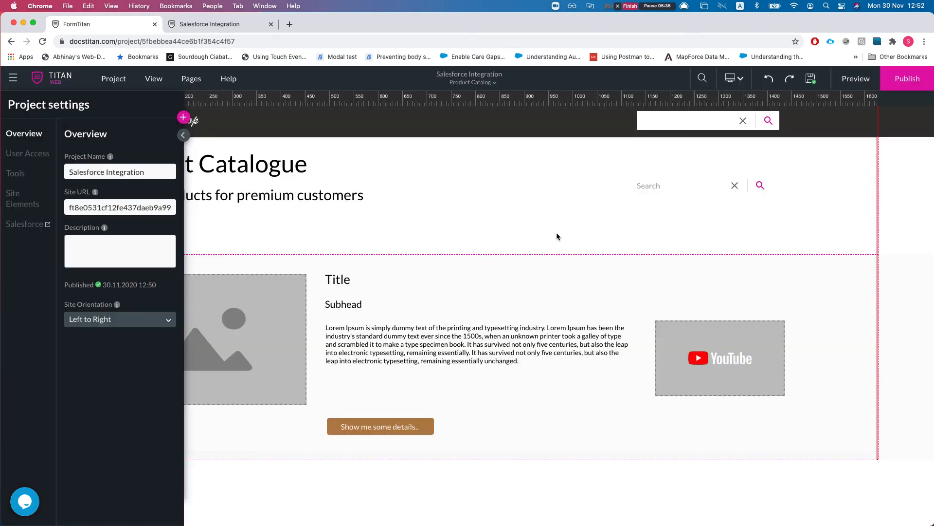
Inspect the system, Salesforce and affected-element settings of the "Show me some details.." button's on-click action, and close it without changes
left_click(404, 429)
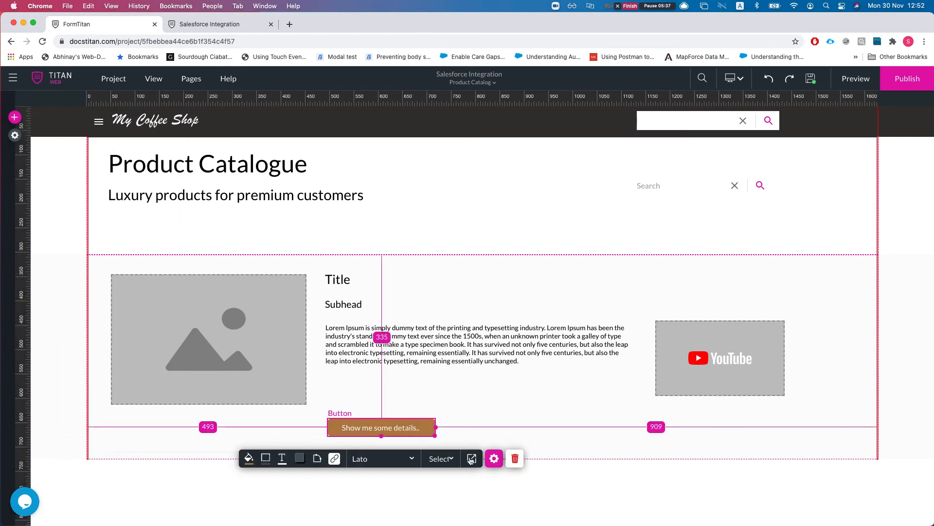
left_click(494, 458)
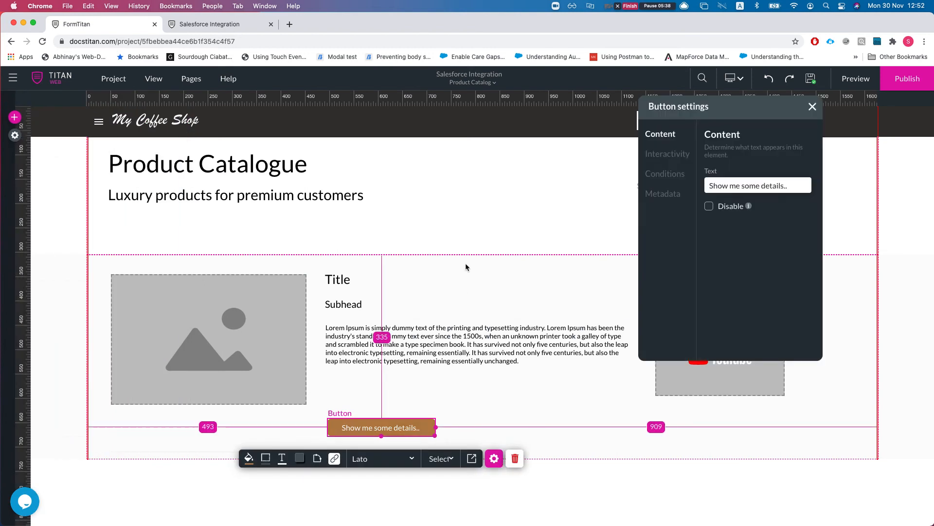
left_click(682, 157)
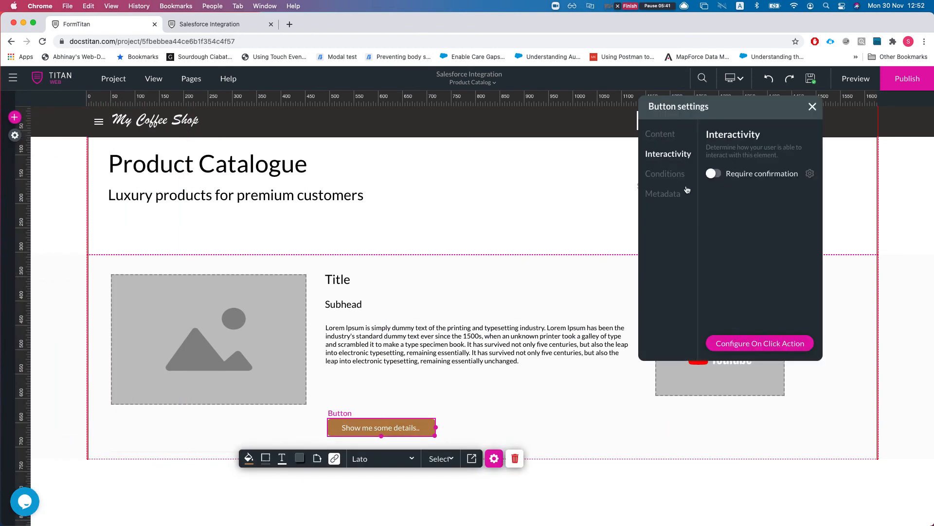
left_click(753, 344)
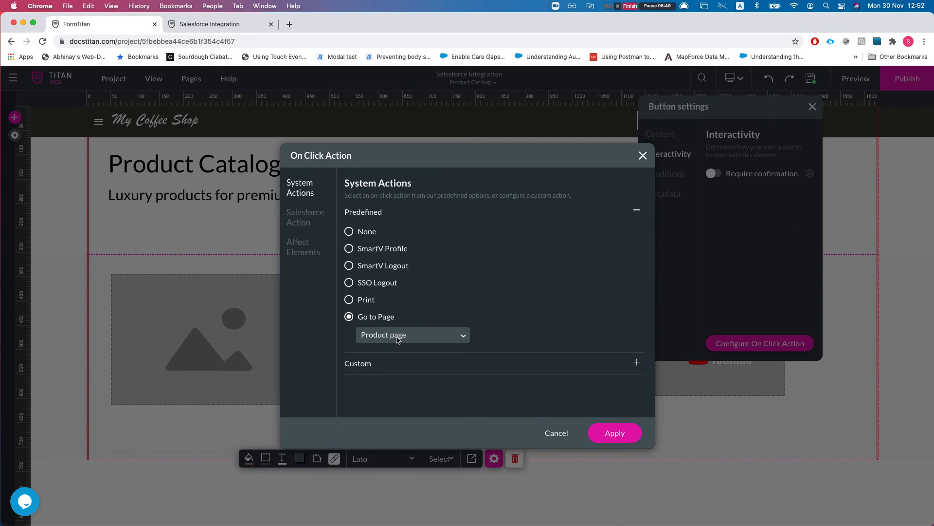
left_click(312, 219)
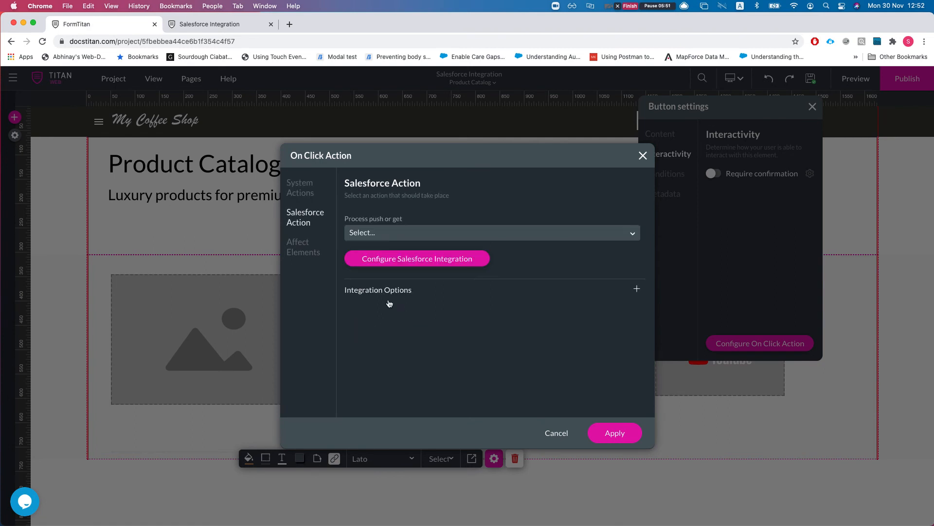
left_click(291, 244)
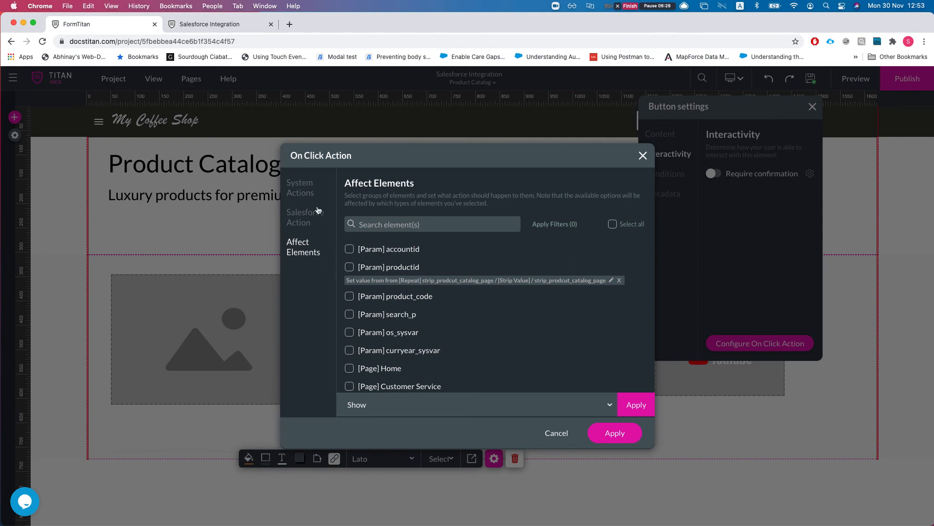
left_click(310, 194)
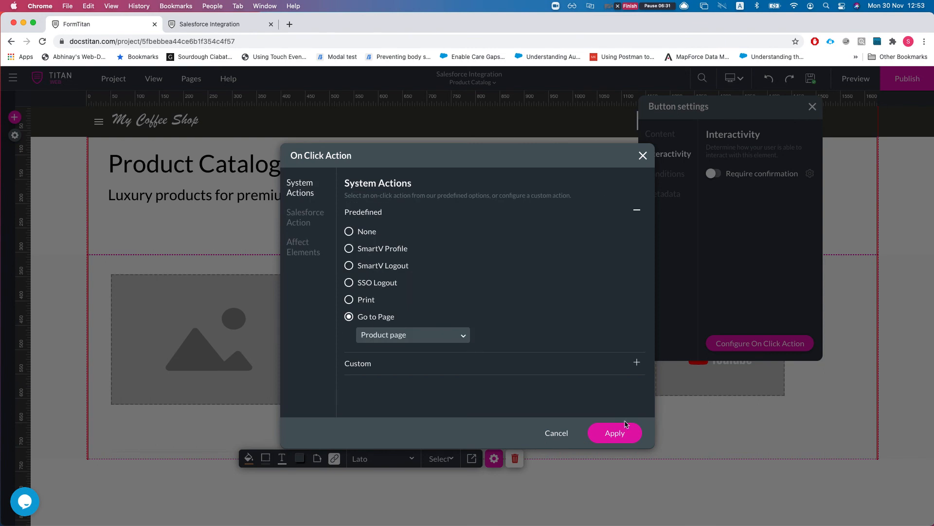
left_click(643, 156)
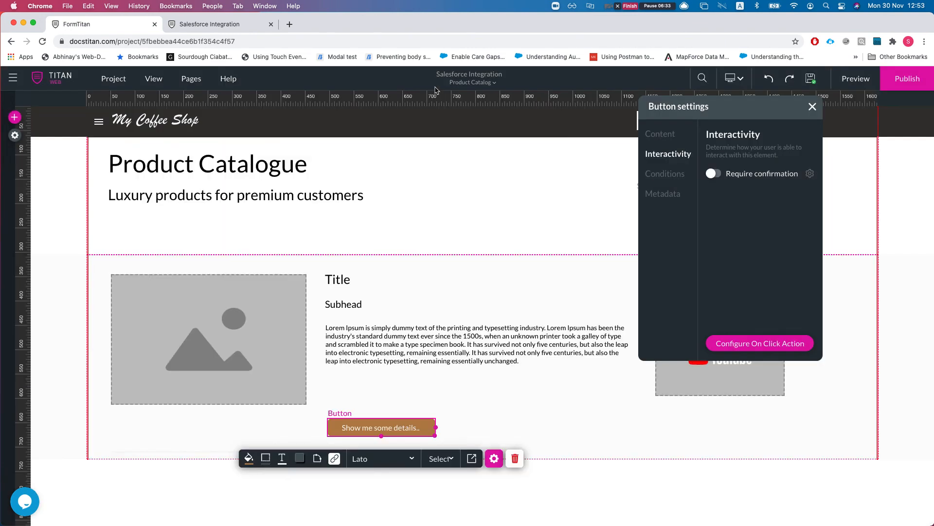
Switch the project editor from the Product Catalog page to the Product page
left_click(464, 83)
left_click(468, 156)
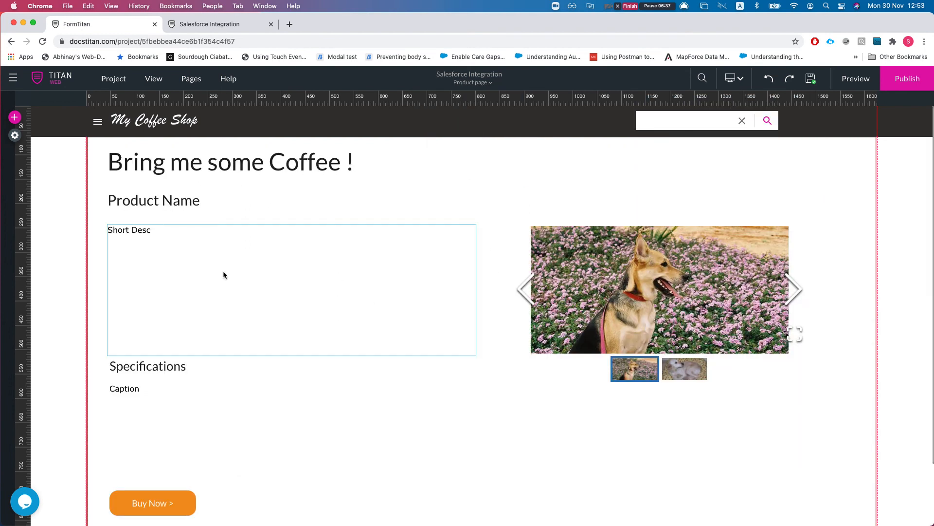
scroll(290, 270, "down", 1)
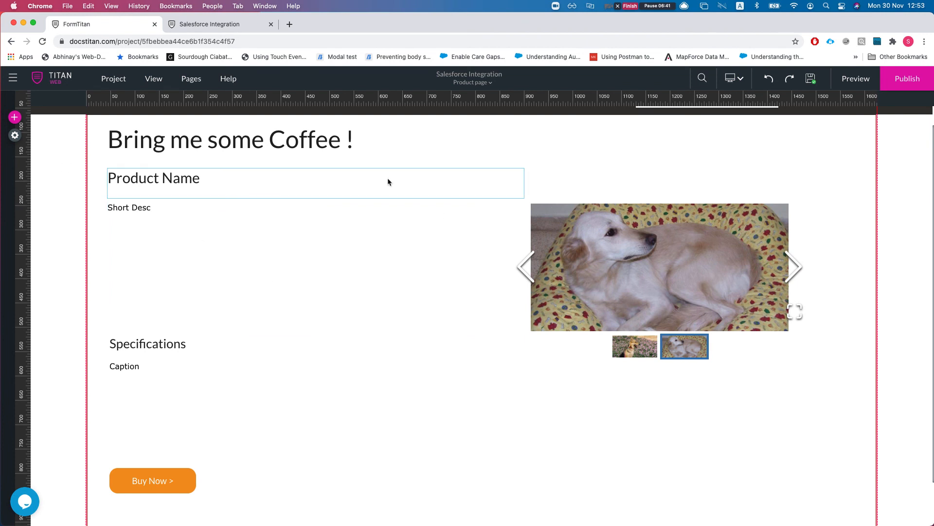
Open the Salesforce get integration linked to the Short Desc text element on the Product page
left_click(292, 287)
left_click(294, 358)
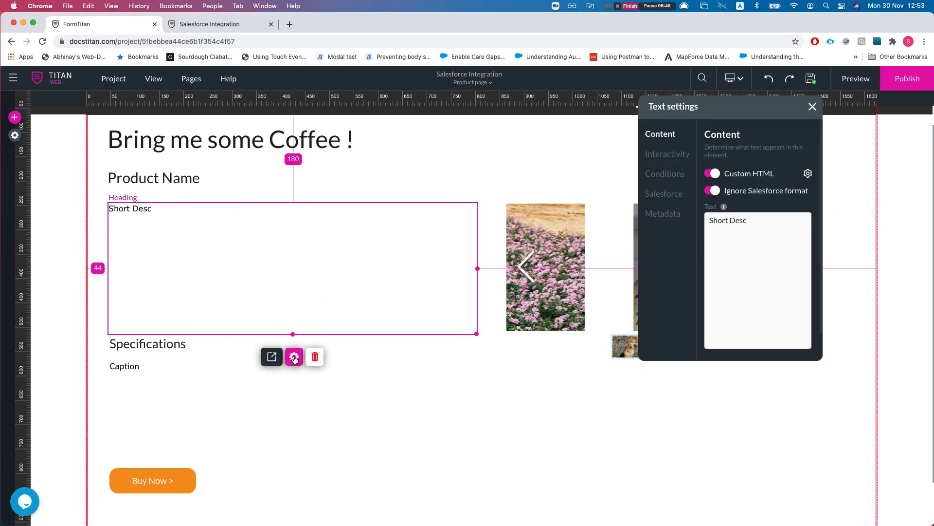
left_click(657, 194)
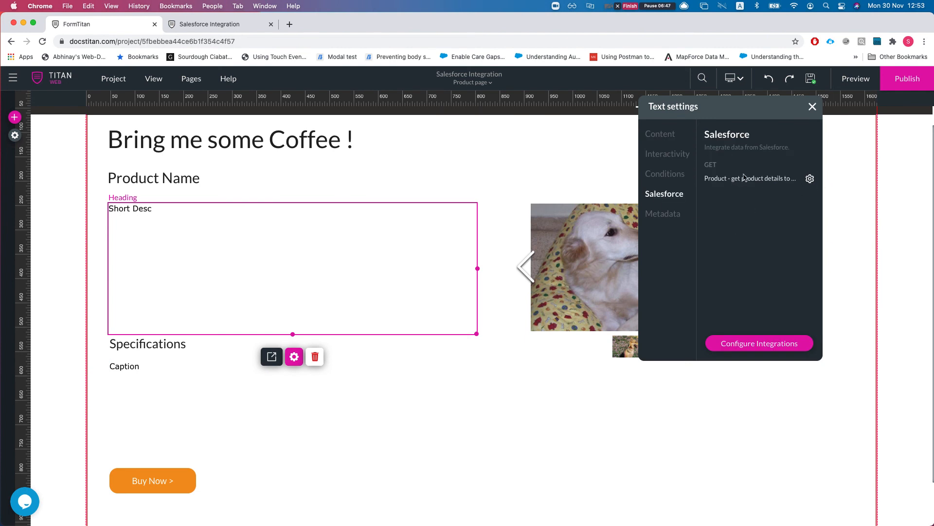
left_click(810, 179)
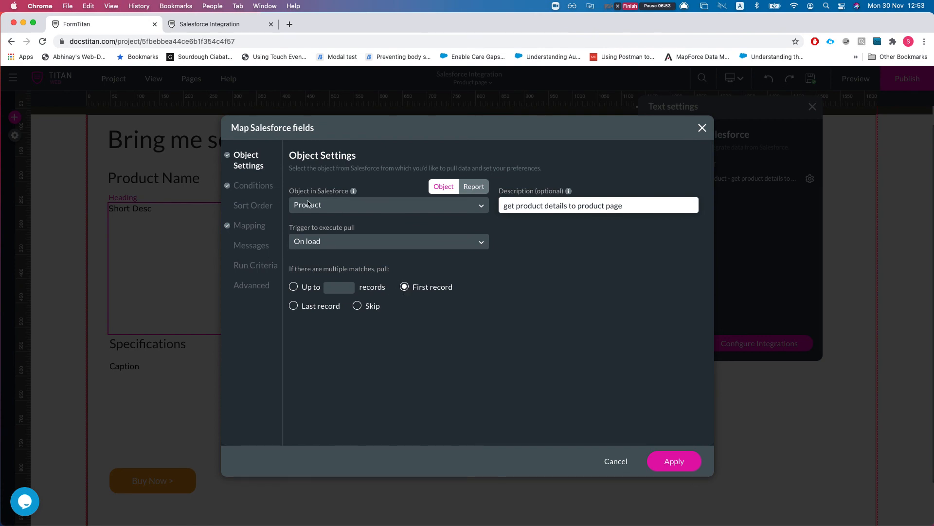
Review the product details integration's conditions and only its mapped fields, then cancel out and close the integration list and text settings
left_click(279, 193)
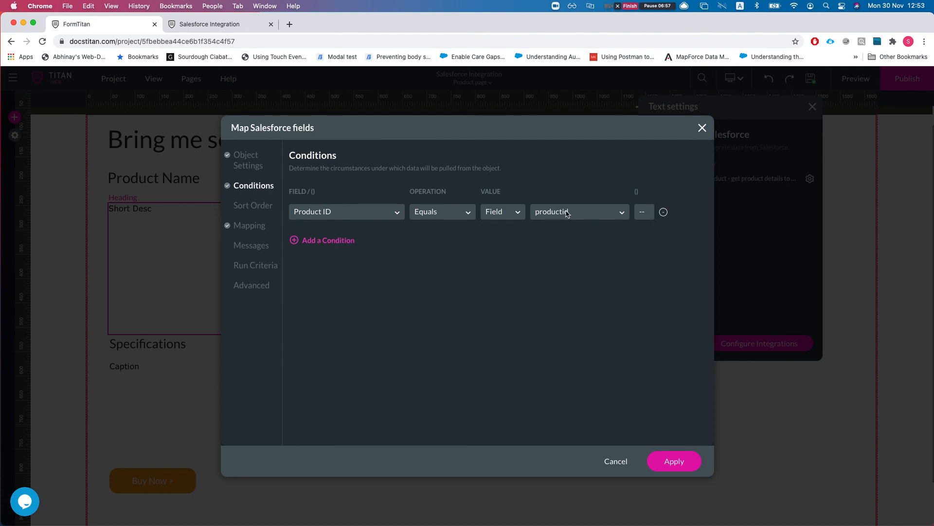
left_click(270, 227)
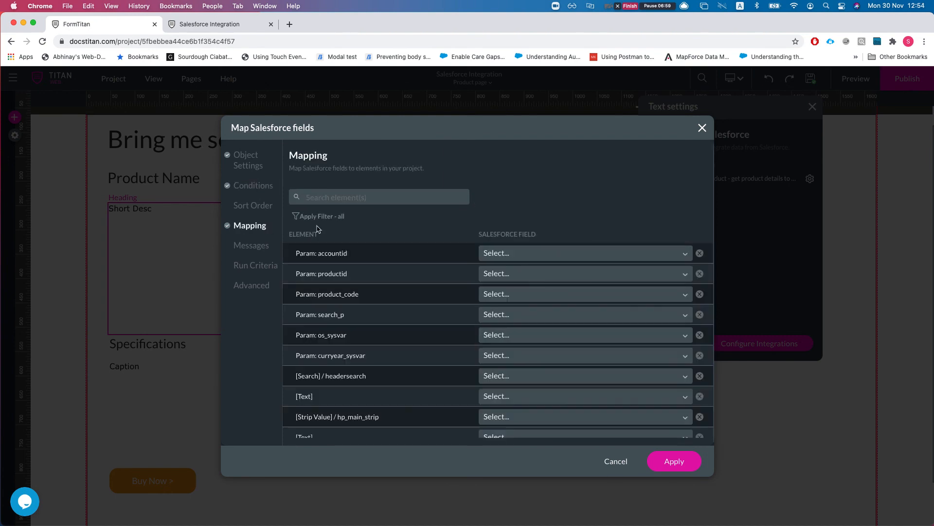
left_click(344, 220)
left_click(341, 254)
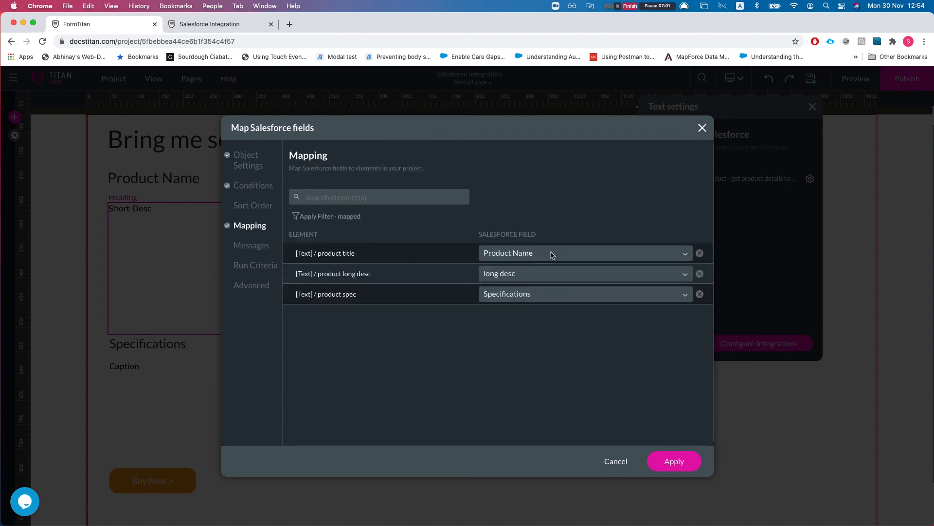
left_click(606, 464)
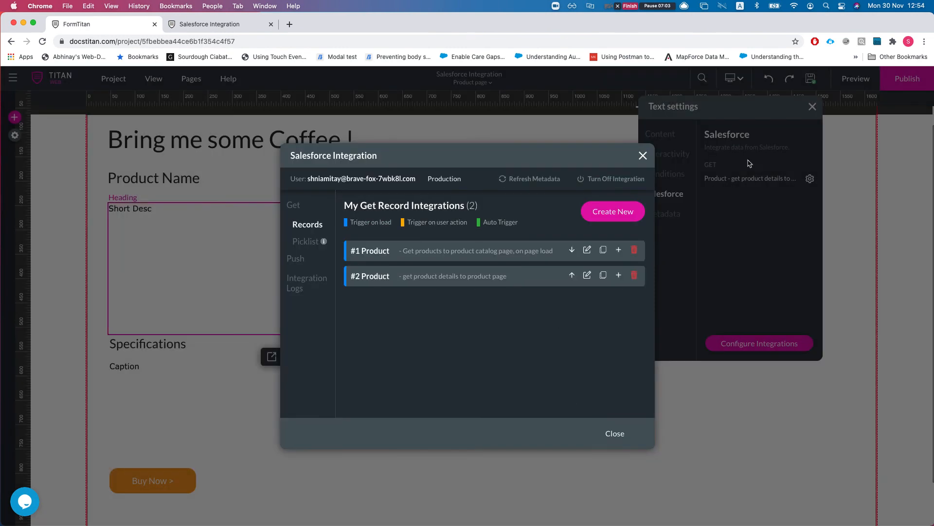
left_click(642, 154)
left_click(812, 106)
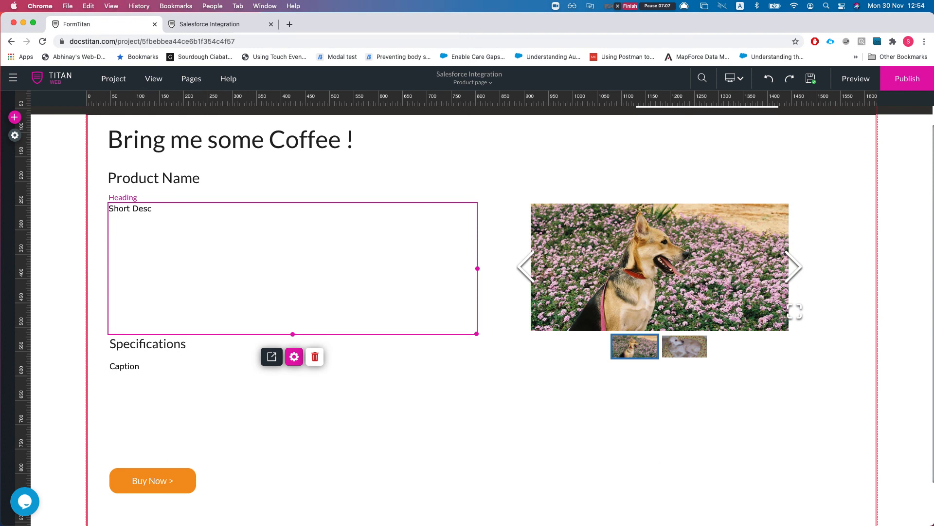
Open the project's custom parameters and highlight the productid parameter's name
left_click(14, 134)
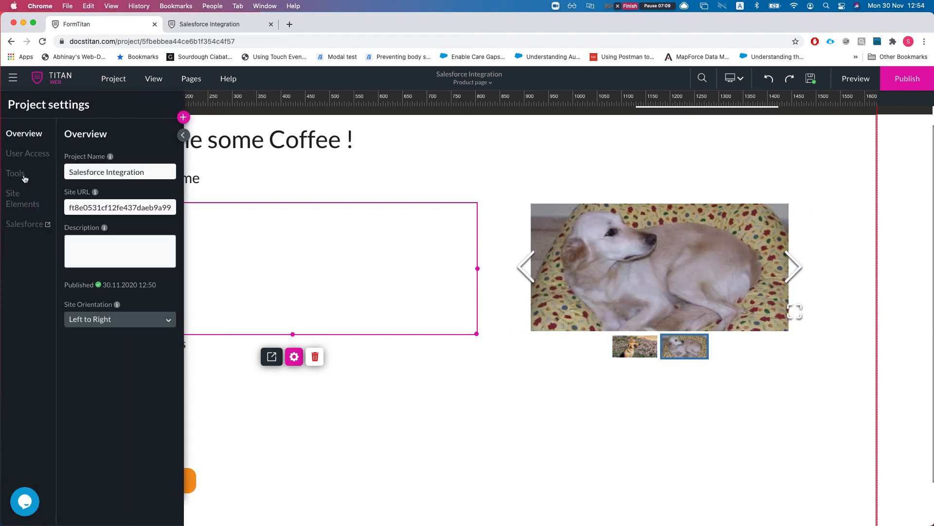
left_click(22, 176)
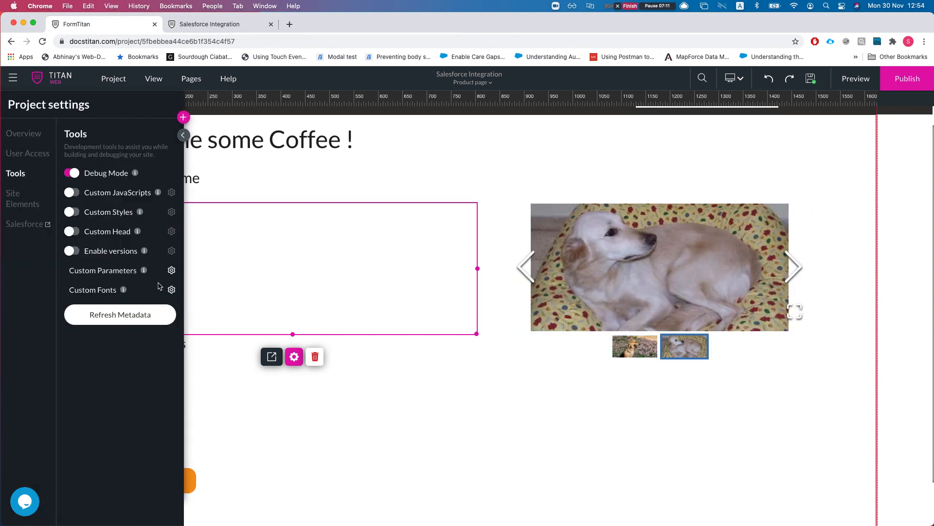
left_click(171, 271)
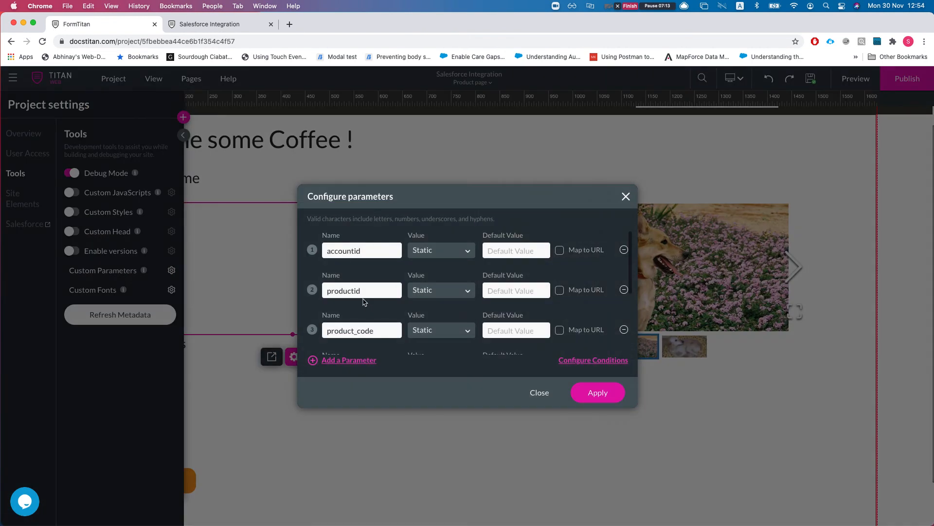
double_click(343, 293)
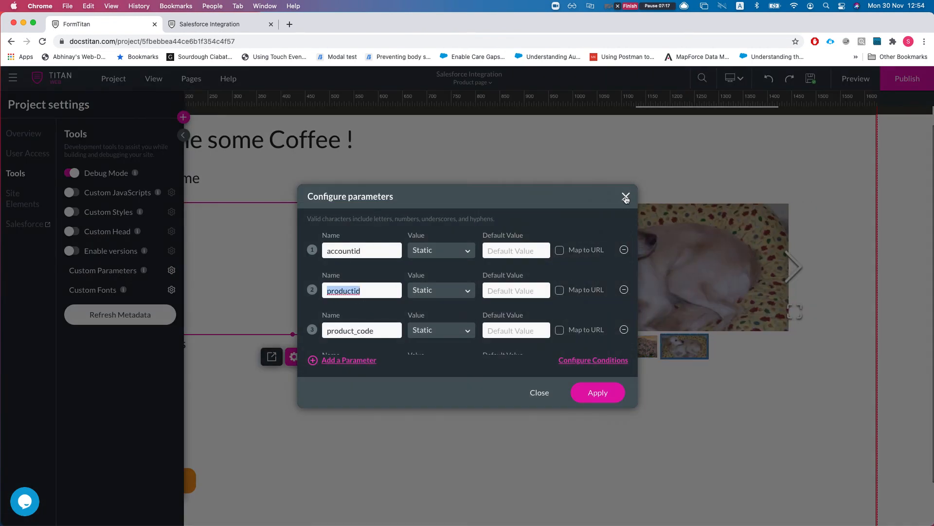
Switch to the published site and reload its home page with the accountid query parameter removed from the URL
left_click(212, 24)
left_click(383, 41)
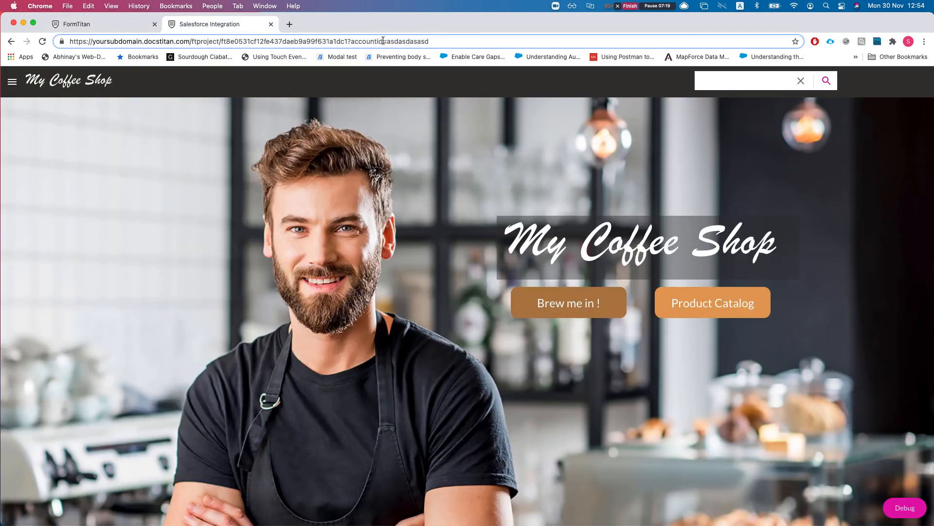
left_click_drag(349, 40, 463, 55)
key("BackSpace")
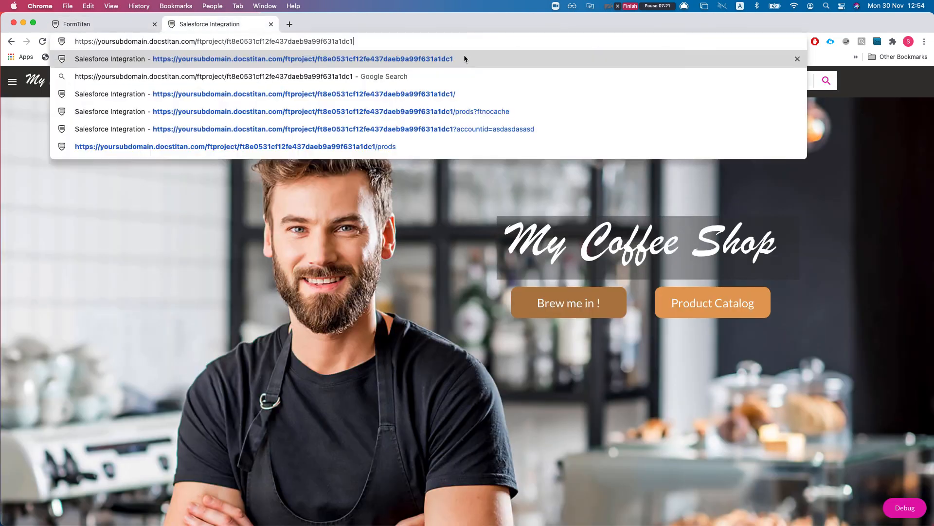
key("Return")
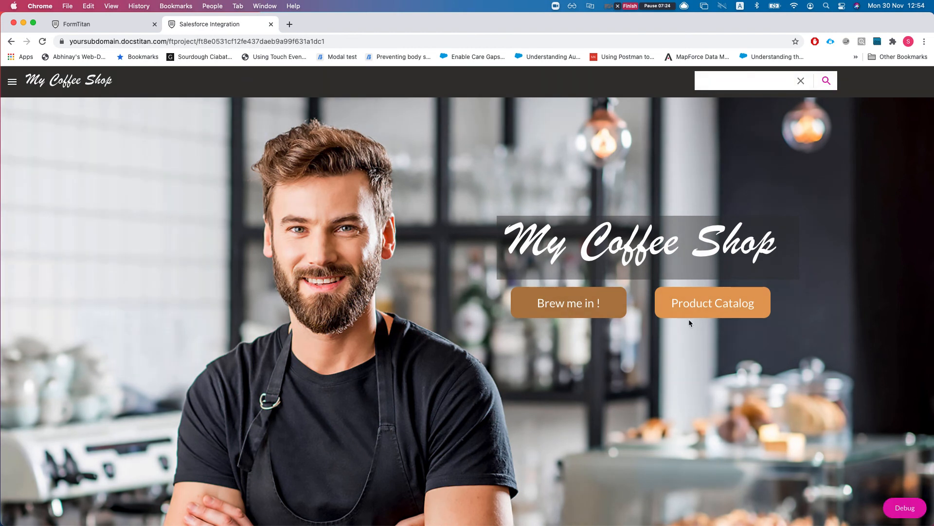
Open the product catalog on the published site and show the details of the E-Tone® Low Intermediate product
left_click(693, 311)
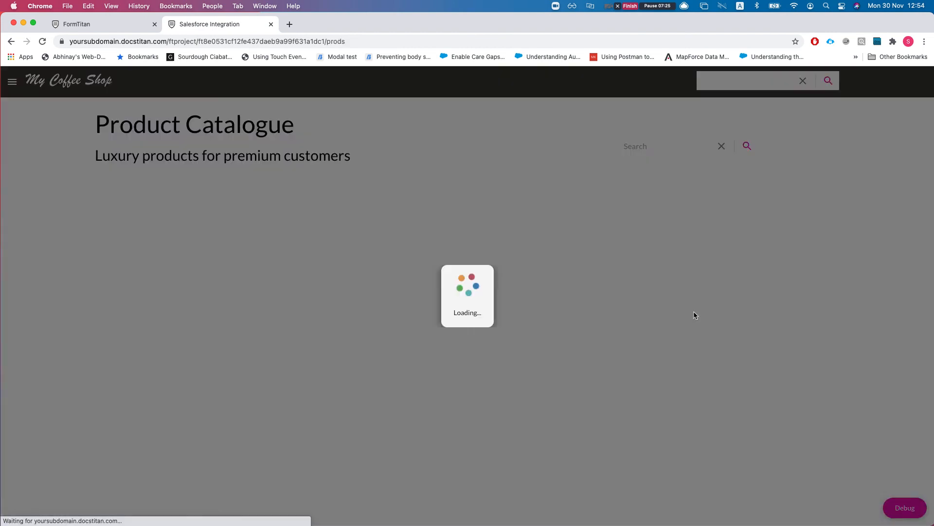
scroll(359, 303, "down", 10)
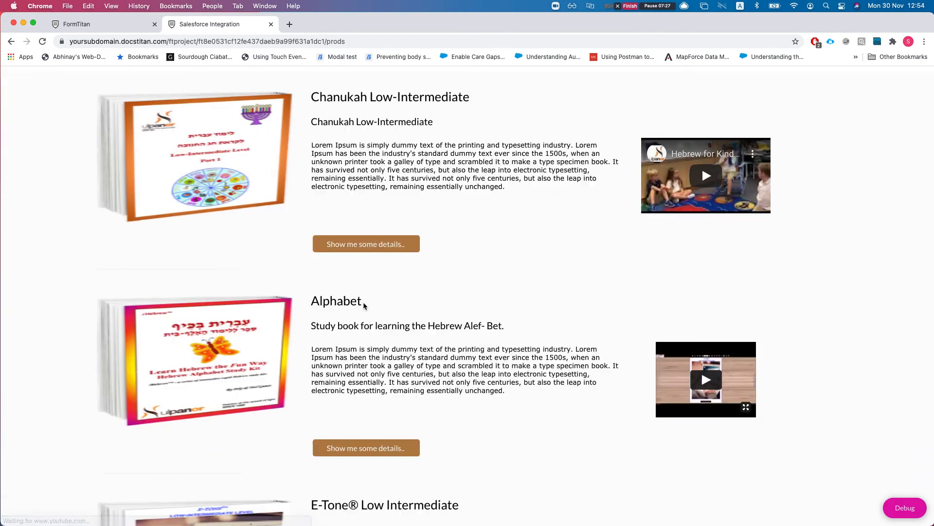
scroll(329, 338, "down", 2)
left_click(360, 470)
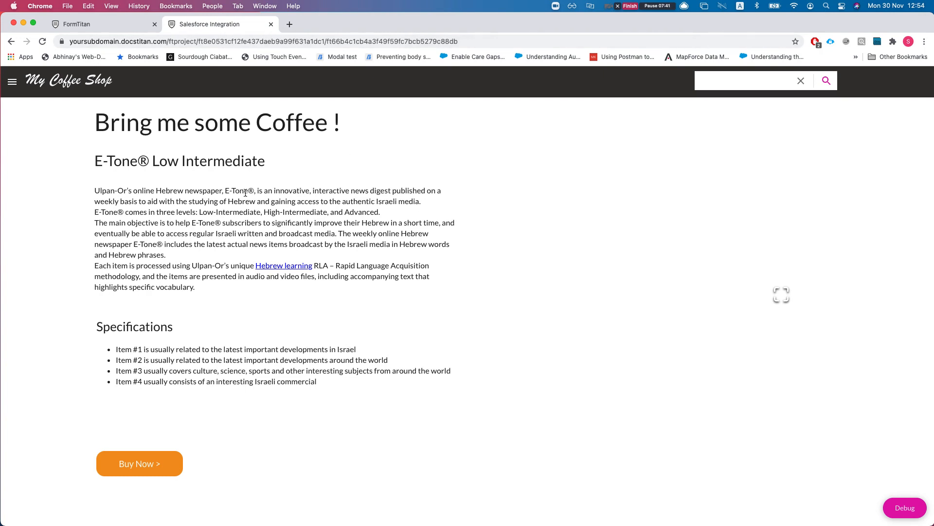
Reload the published product page and open the project debug list to check the productid parameter
key("super+r")
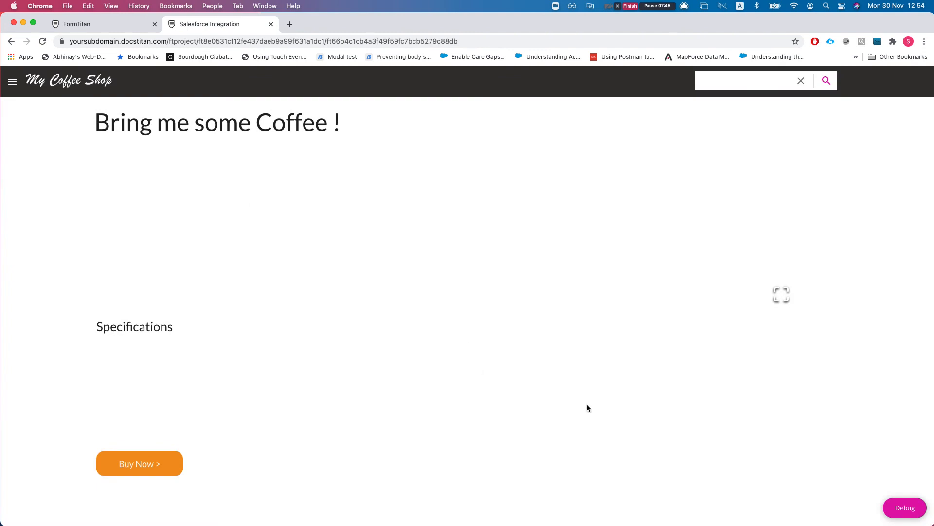
left_click(898, 507)
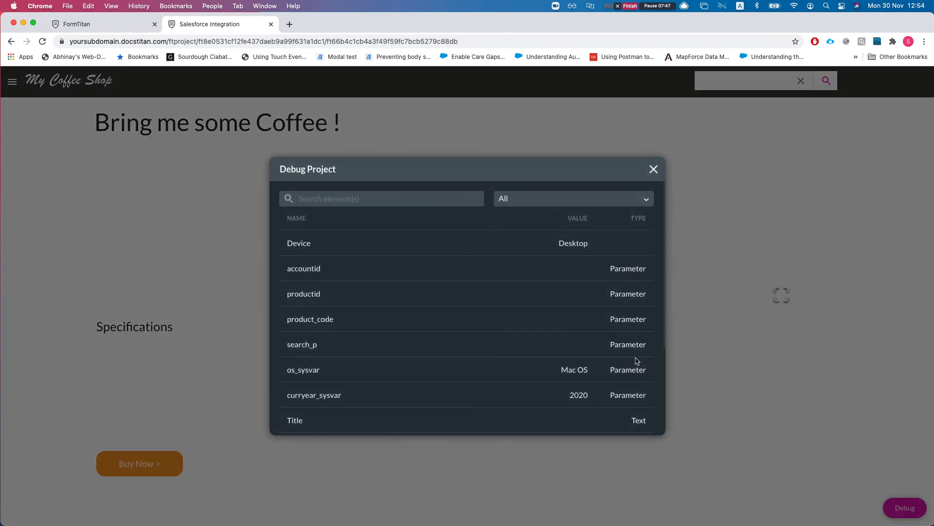
Check the productid parameter's entry in the project debug list and close the list
scroll(487, 338, "down", 1)
left_click_drag(288, 278, 321, 282)
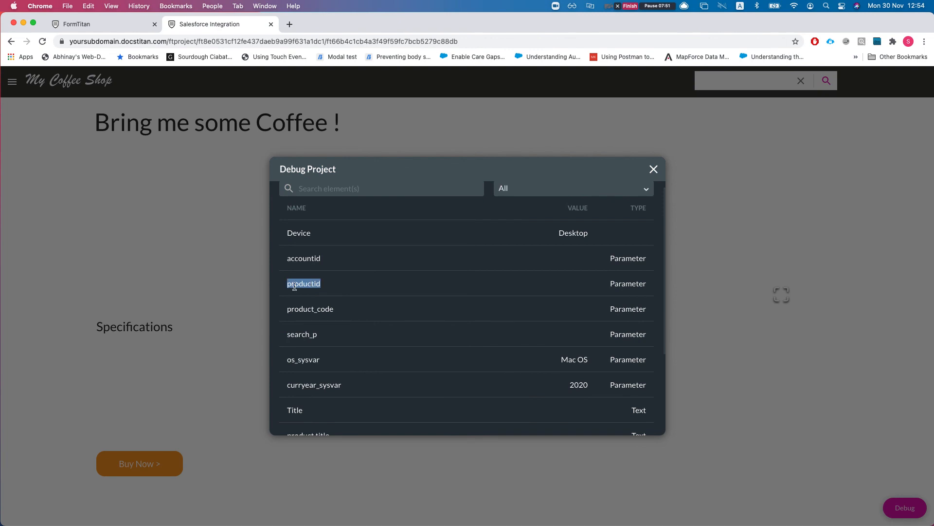
left_click(653, 170)
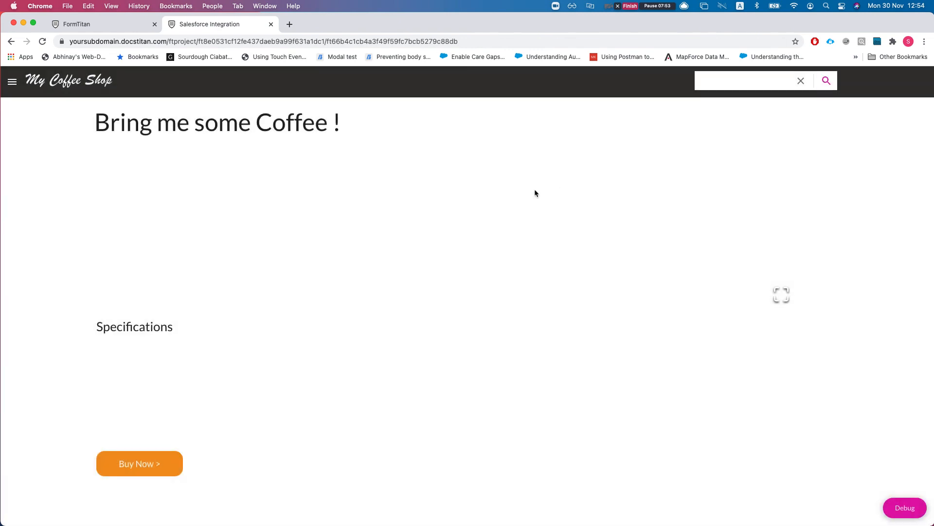
Switch back to the project editor, map the productid parameter to the URL and apply the parameter configuration
left_click(100, 20)
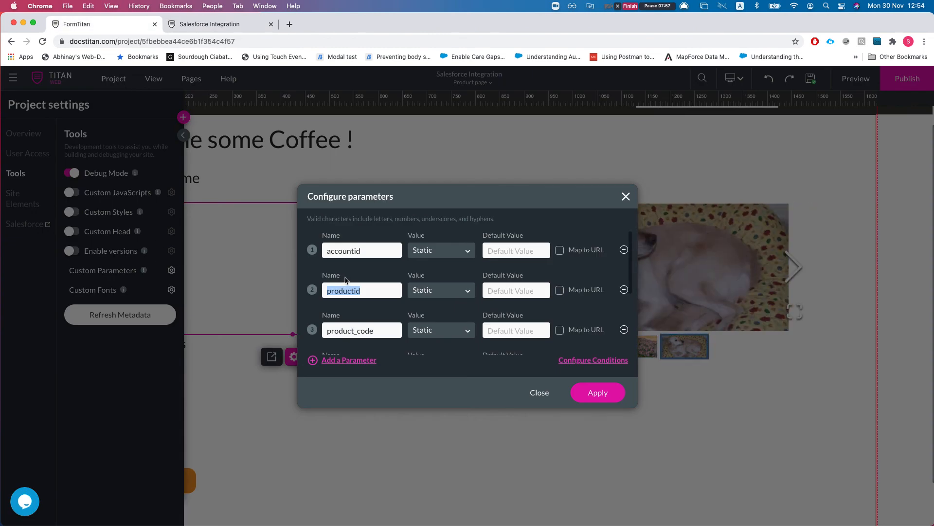
left_click(560, 291)
left_click(595, 393)
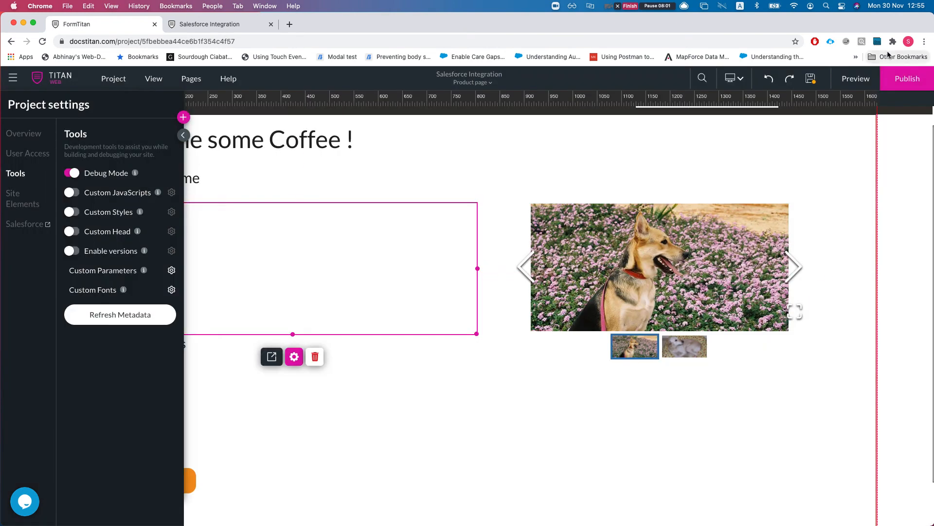
Publish the project, launch the newly published site and close the old copy of it
left_click(901, 81)
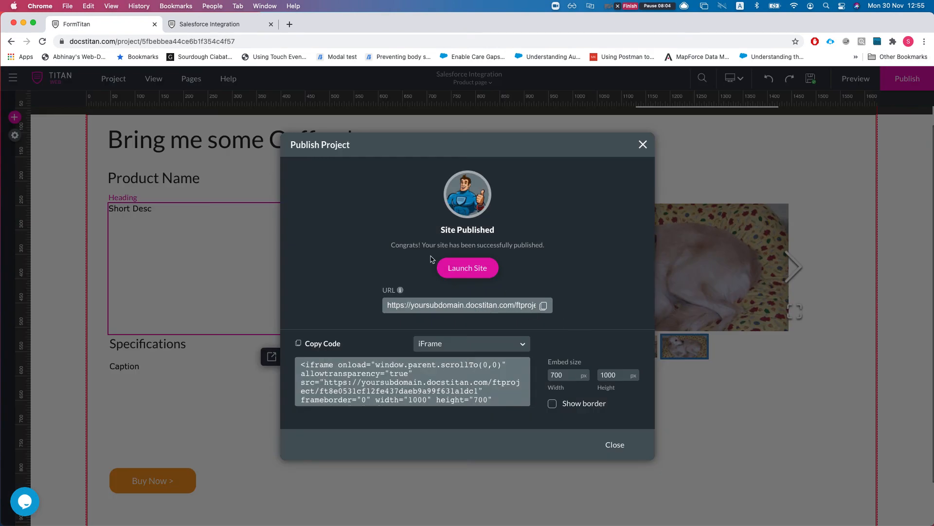
left_click(450, 266)
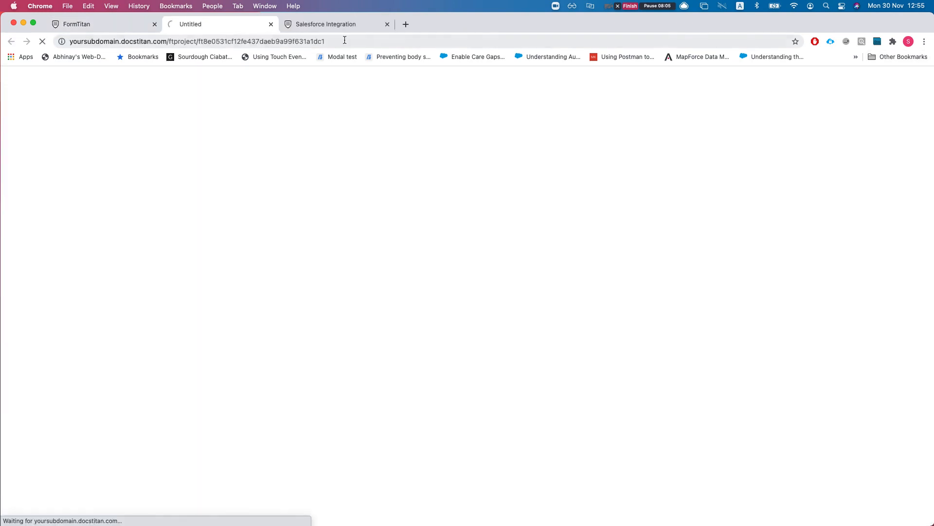
left_click(386, 25)
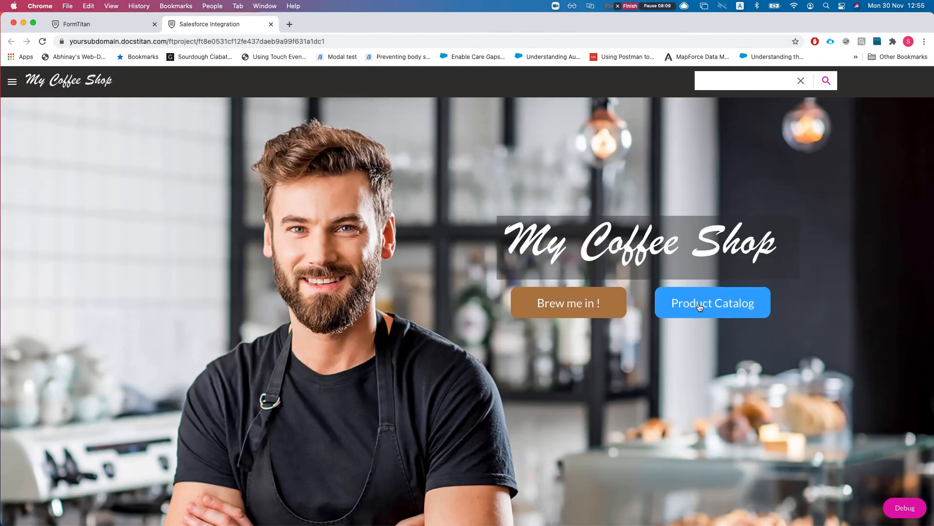
Open the product catalog on the published site and show the E-Tone® Low Intermediate product's details with the URL-mapped parameter
left_click(715, 305)
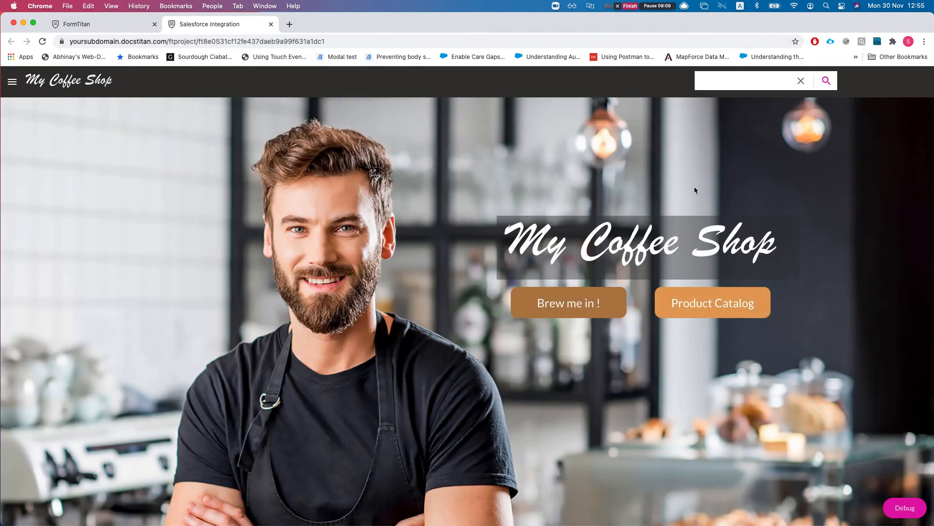
scroll(340, 292, "down", 3)
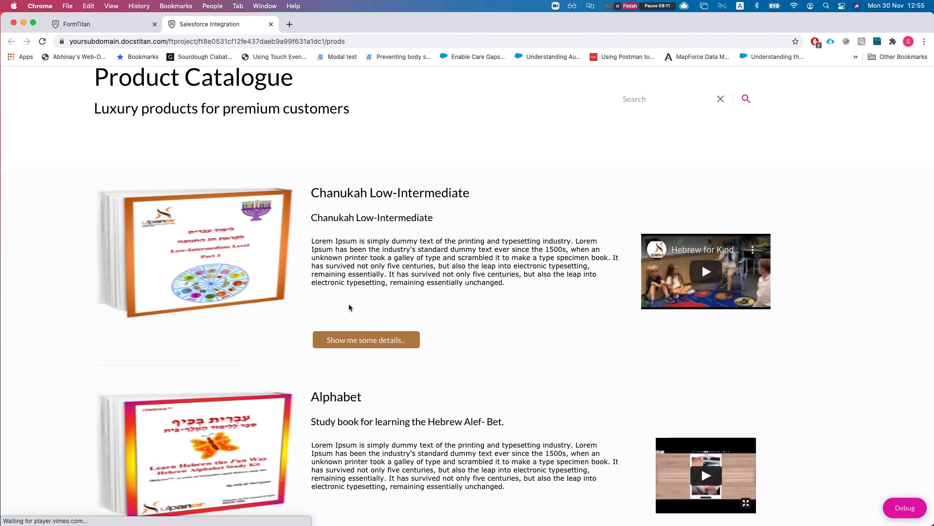
scroll(328, 328, "down", 10)
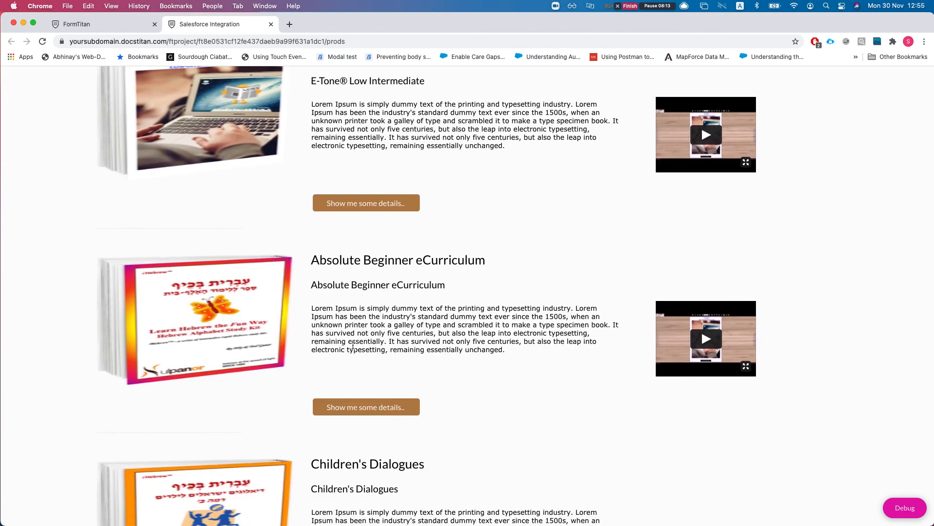
scroll(343, 348, "up", 6)
left_click(350, 385)
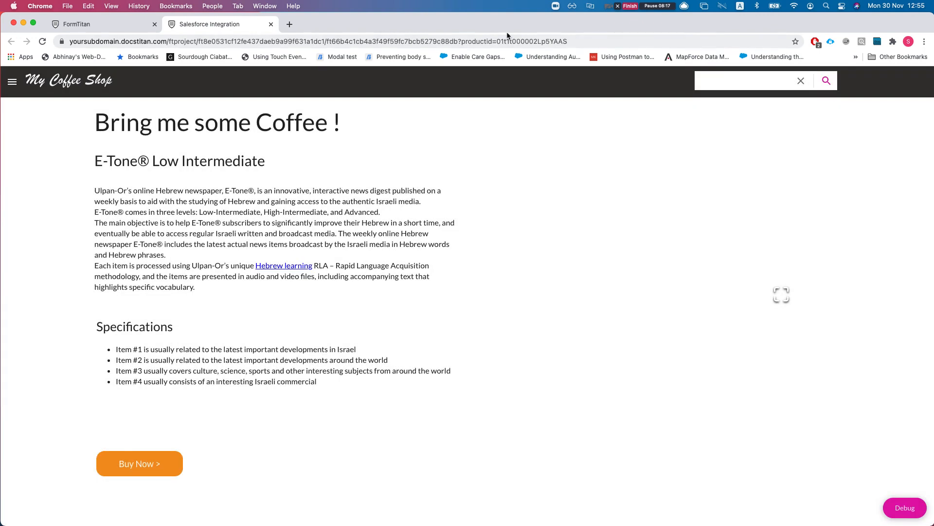
Highlight the productid value in the product page's URL and reload the page to check that the details persist
left_click_drag(497, 42, 582, 41)
left_click(582, 42)
left_click_drag(486, 42, 576, 42)
left_click(415, 174)
key("super+r")
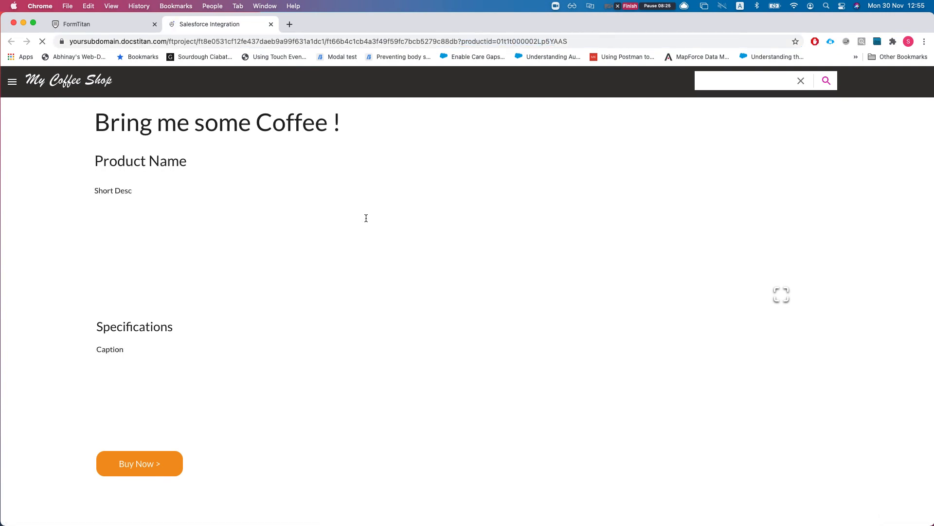